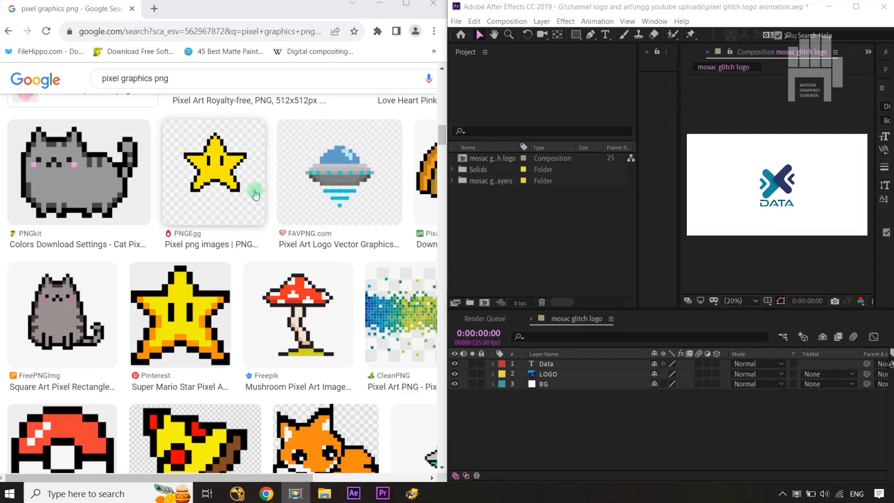
# Step: Browse the "pixel graphics png" image results to examine pixel art references
pyautogui.scroll(-3, 227, 199)
pyautogui.scroll(-5, 227, 200)
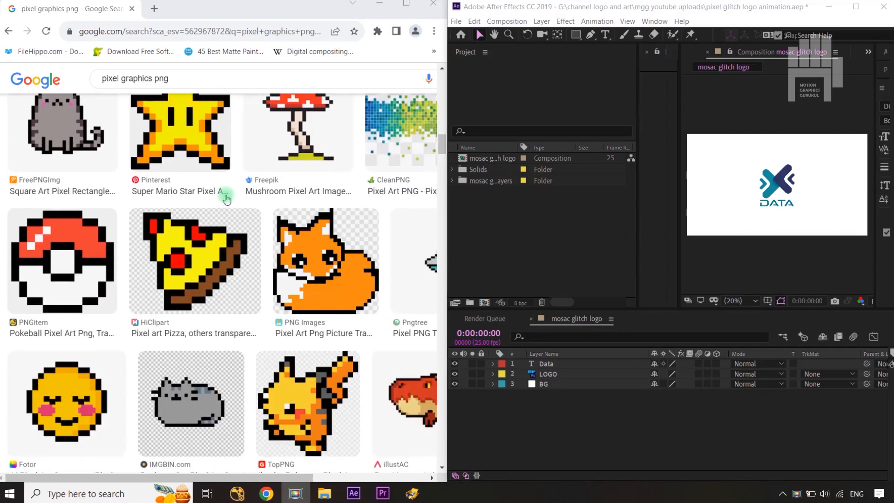
pyautogui.scroll(2, 227, 200)
pyautogui.scroll(3, 227, 199)
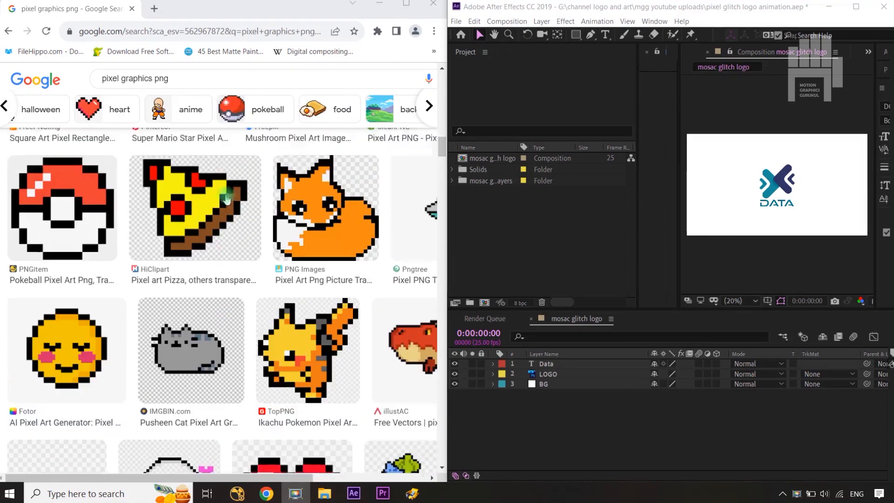
pyautogui.scroll(-6, 226, 199)
pyautogui.scroll(-3, 227, 199)
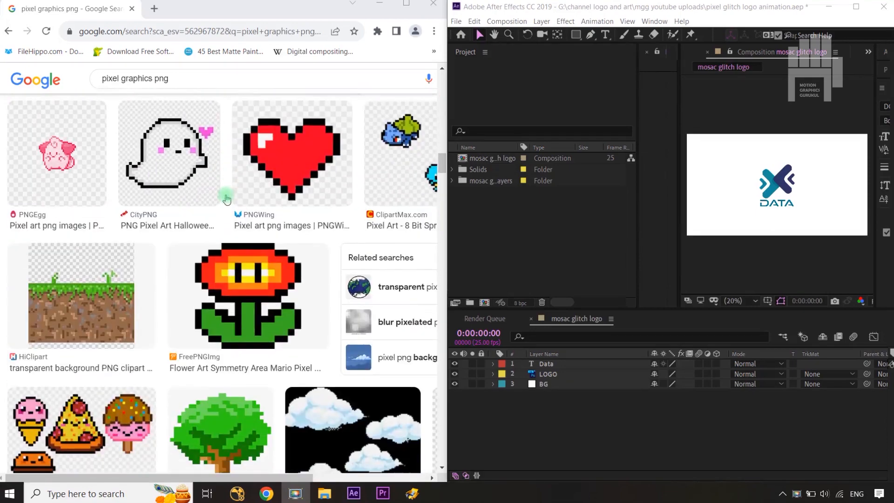
pyautogui.scroll(8, 227, 199)
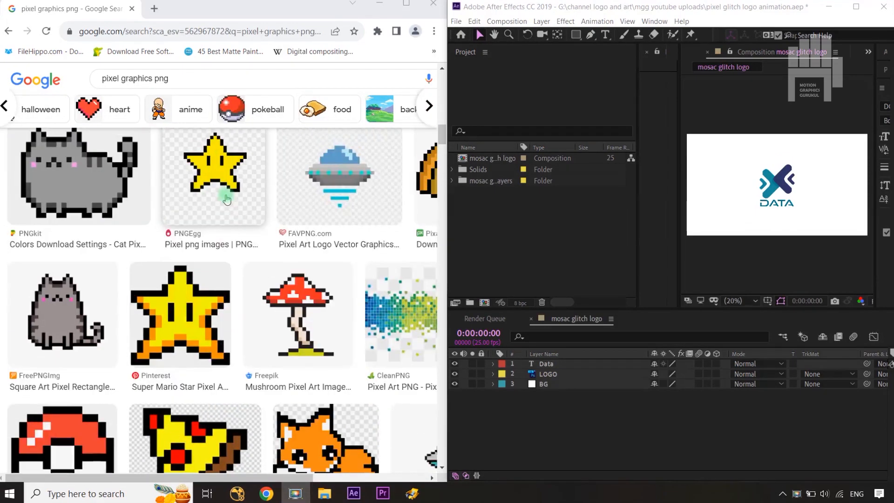
pyautogui.scroll(4, 227, 199)
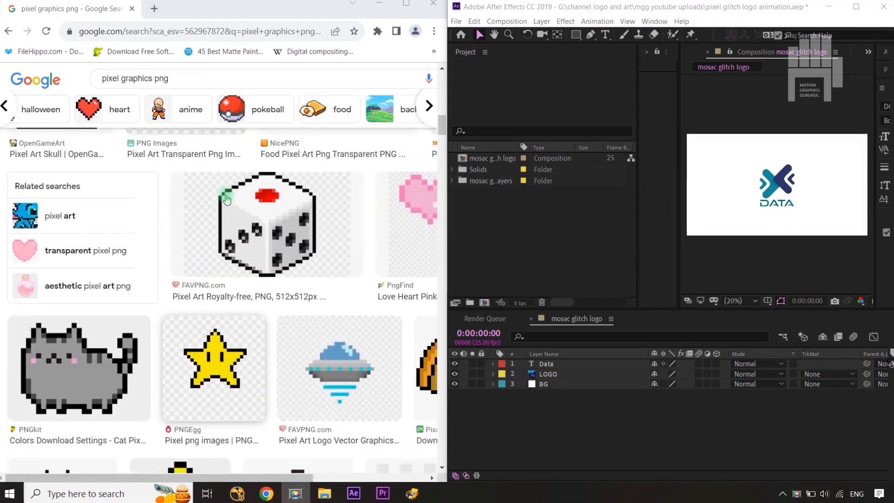
pyautogui.scroll(4, 227, 200)
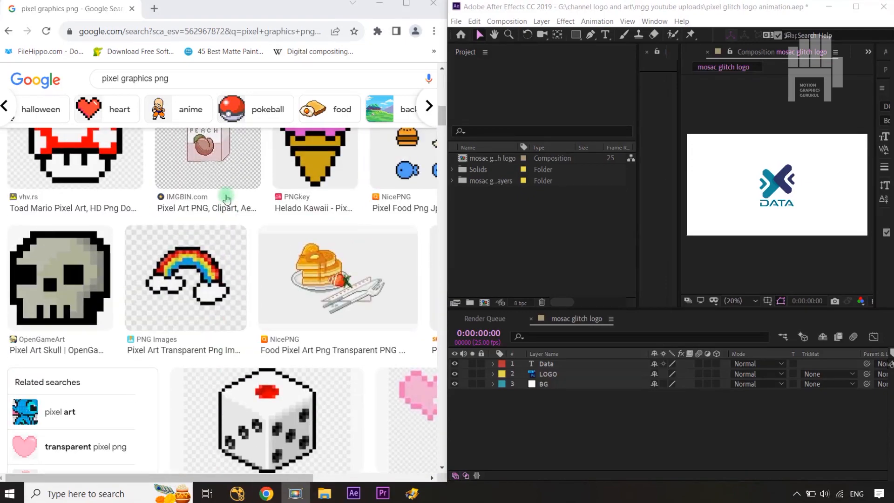
pyautogui.scroll(6, 227, 200)
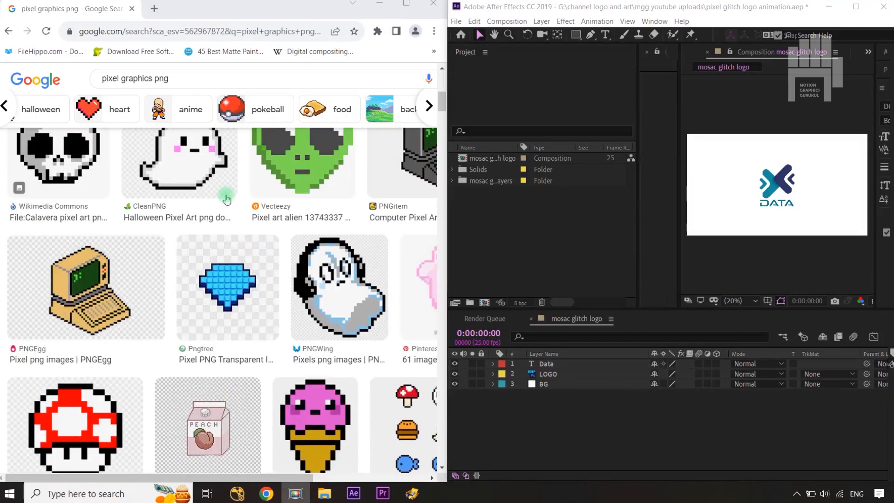
pyautogui.scroll(10, 227, 199)
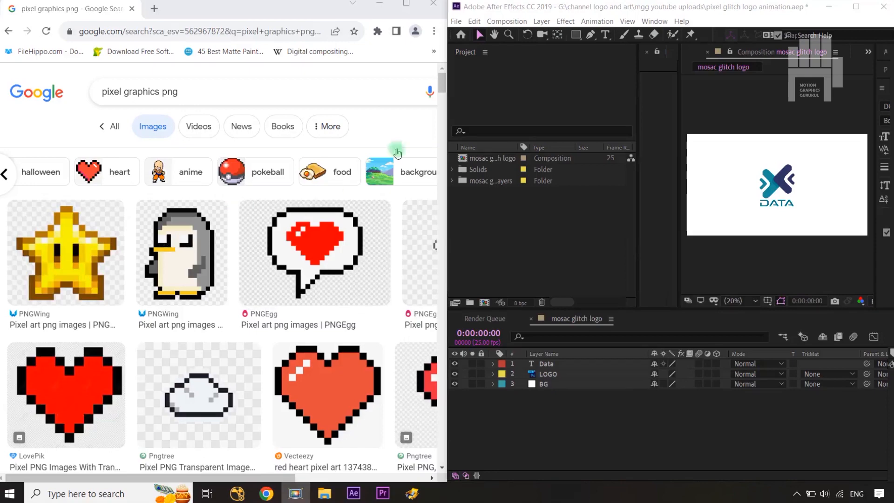
# Step: Close the image search browser and maximize the After Effects window
pyautogui.click(433, 3)
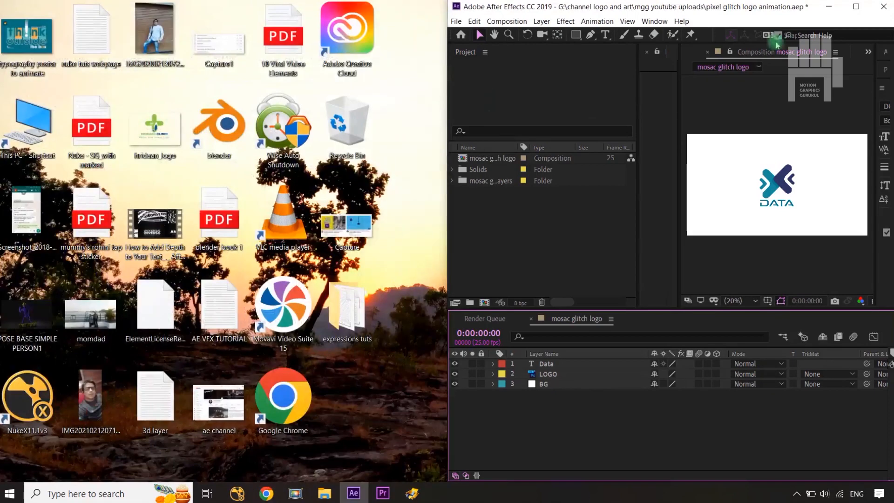
pyautogui.doubleClick(761, 7)
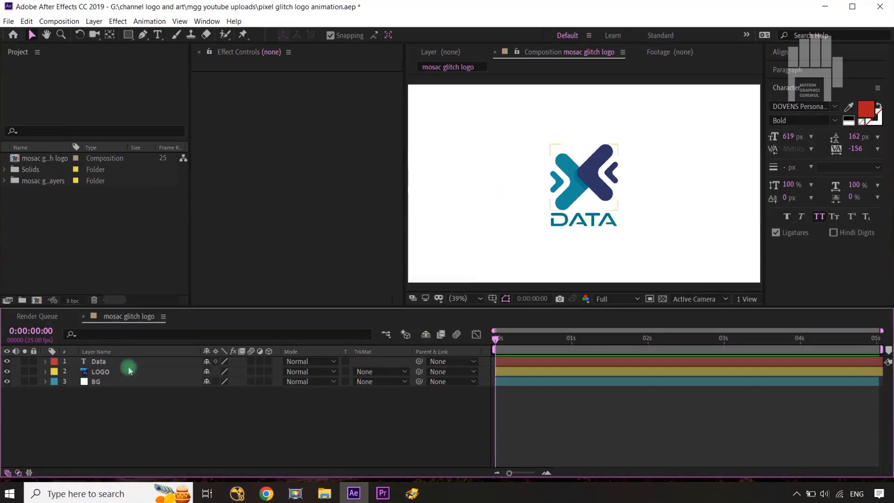
# Step: Review the BG, LOGO and Data layers of the mosac glitch logo composition one by one
pyautogui.click(111, 384)
pyautogui.click(103, 372)
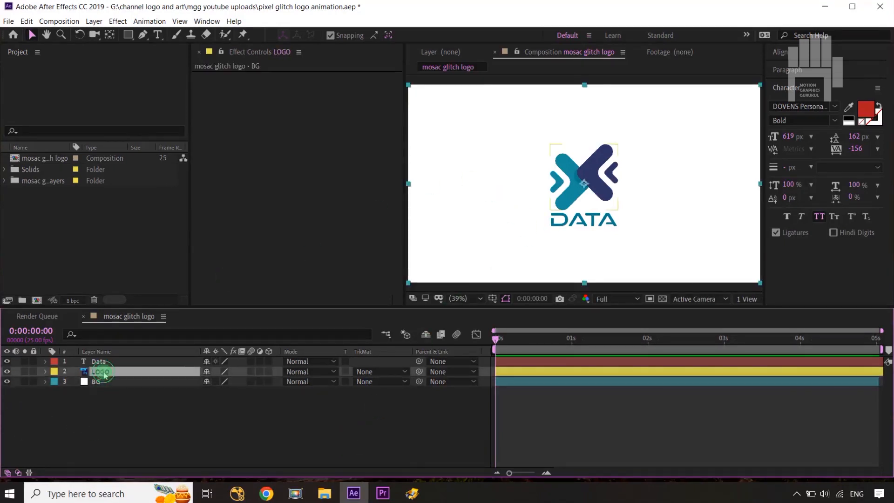
pyautogui.click(105, 362)
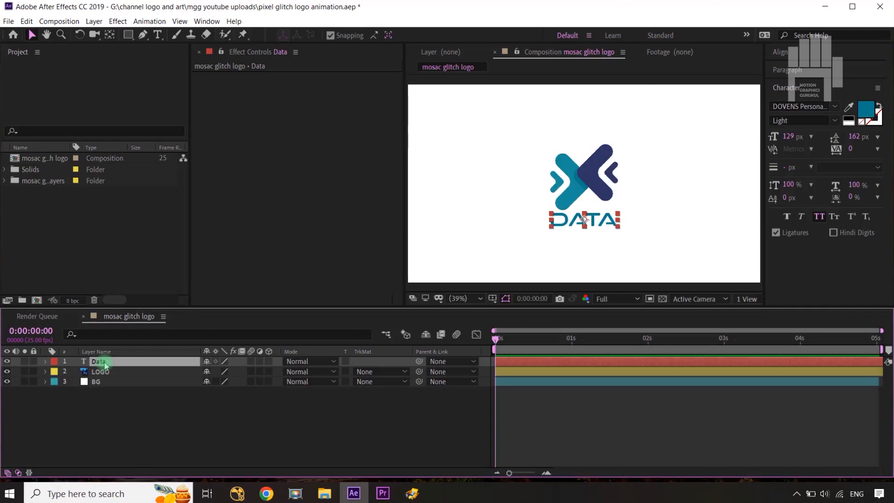
pyautogui.click(116, 418)
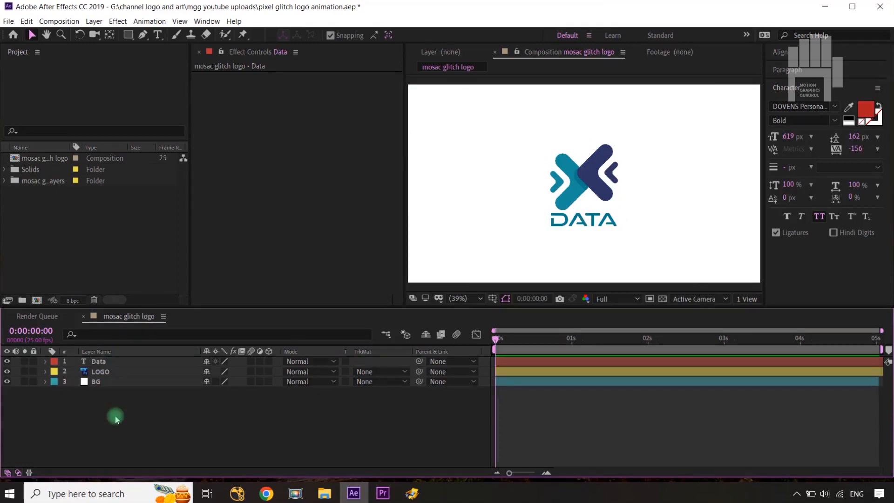
# Step: Add a scale keyframe to the LOGO layer at the start of the composition
pyautogui.click(98, 371)
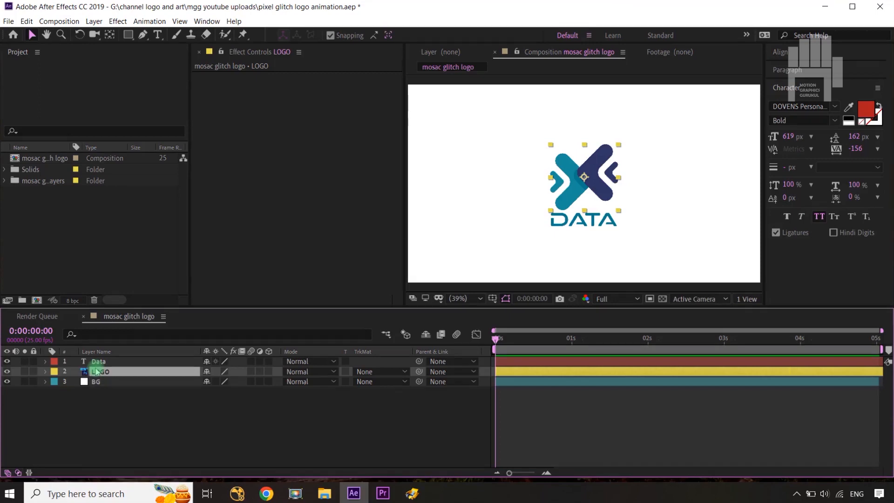
pyautogui.press('p')
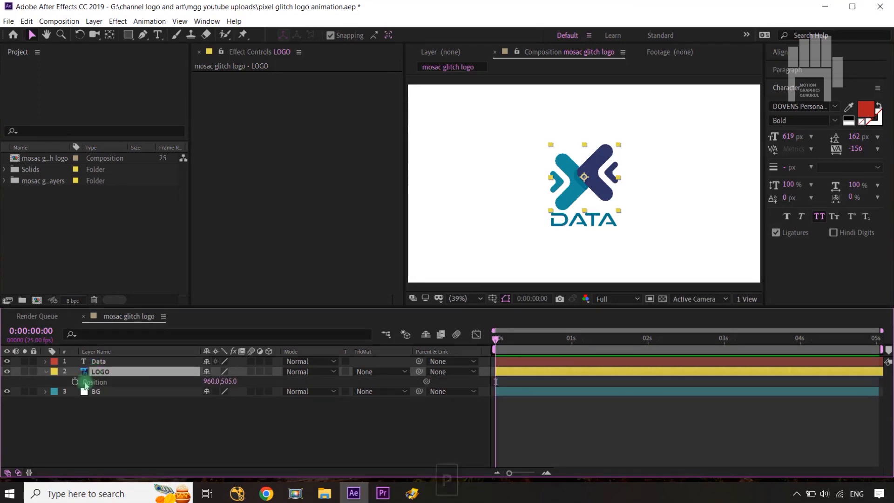
pyautogui.press('s')
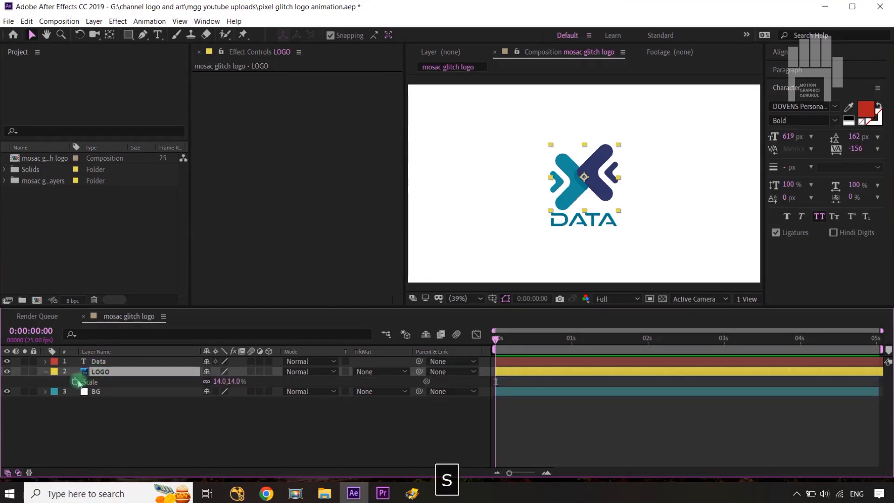
pyautogui.click(75, 381)
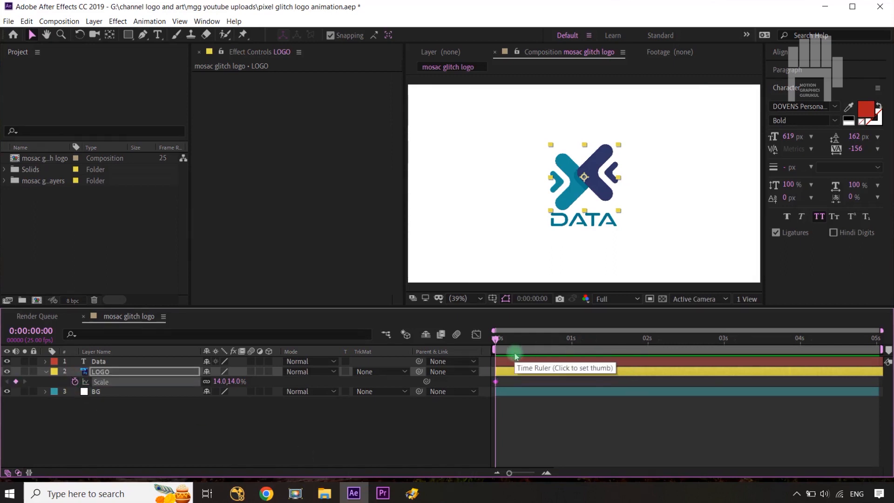
# Step: Set the LOGO layer's scale to 515% at 0:00:01:05 as a second keyframe and hide the Data text layer
pyautogui.hotkey('shift', 'pagedown')
pyautogui.hotkey('shift', 'pagedown')
pyautogui.hotkey('shift', 'pagedown')
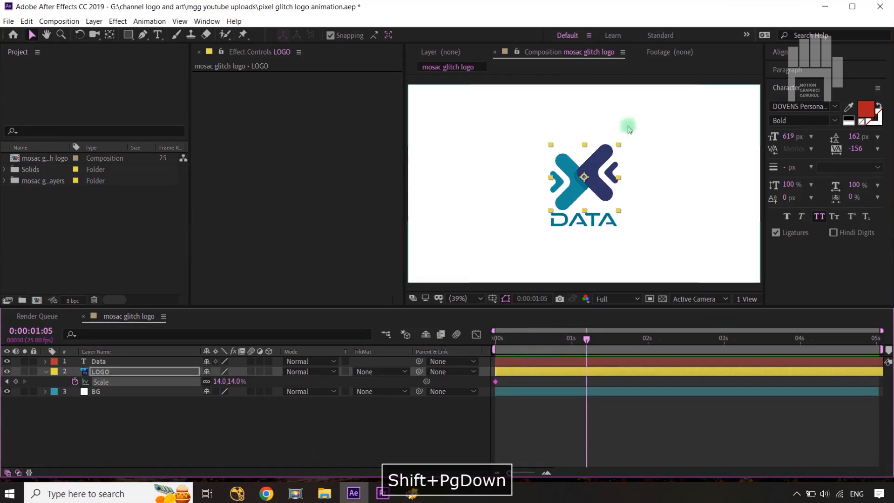
pyautogui.moveTo(235, 383); pyautogui.dragTo(468, 320)
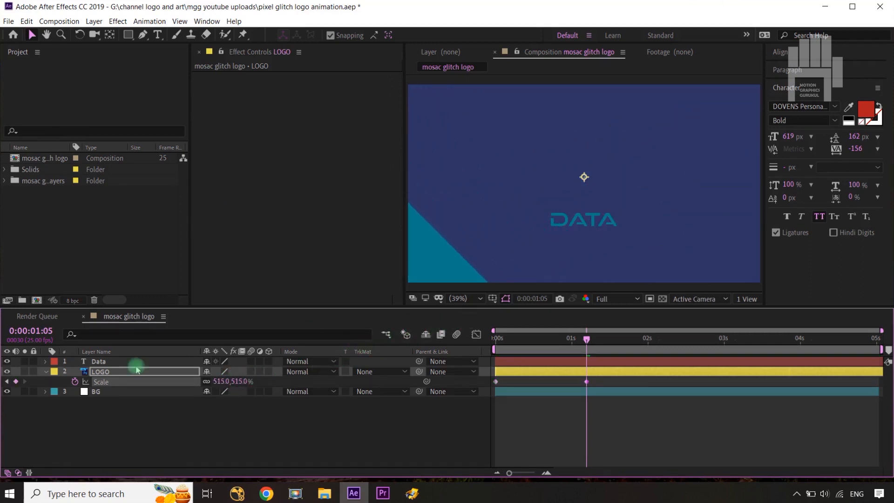
pyautogui.click(7, 363)
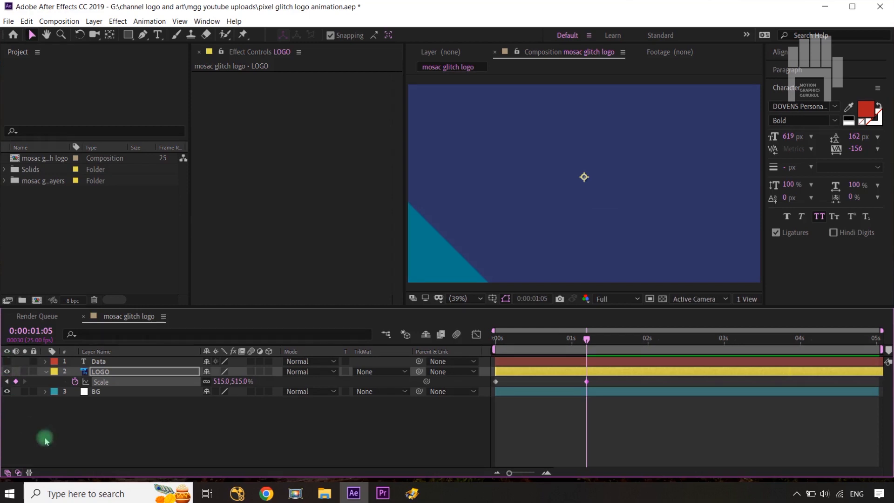
pyautogui.click(73, 458)
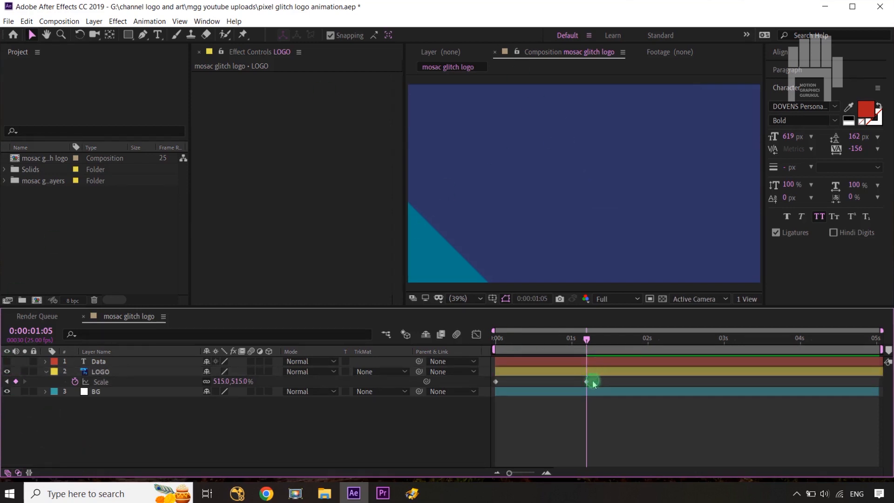
# Step: Apply Easy Ease to both scale keyframes of the LOGO layer
pyautogui.moveTo(593, 384); pyautogui.dragTo(488, 388)
pyautogui.press('F9')
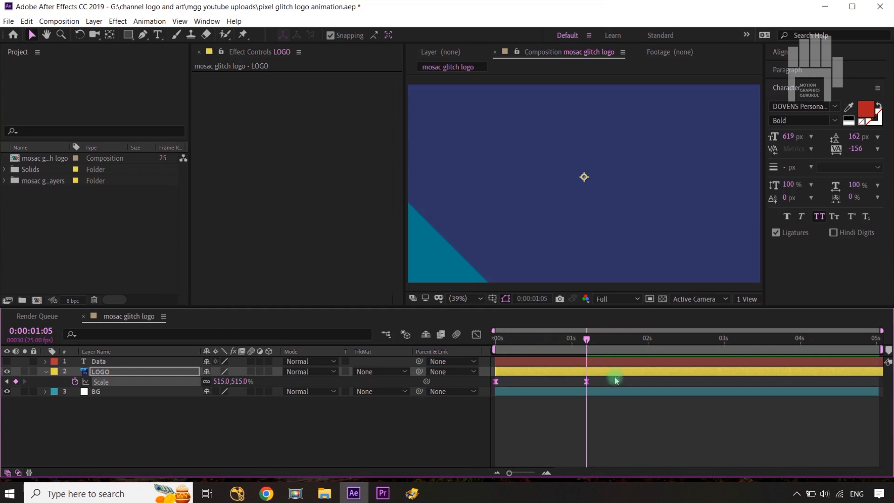
pyautogui.rightClick(585, 383)
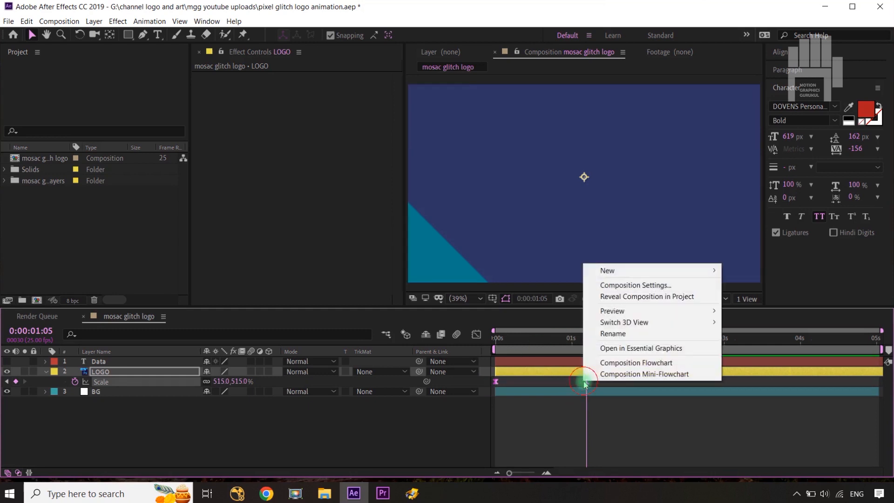
pyautogui.click(614, 425)
pyautogui.click(587, 385)
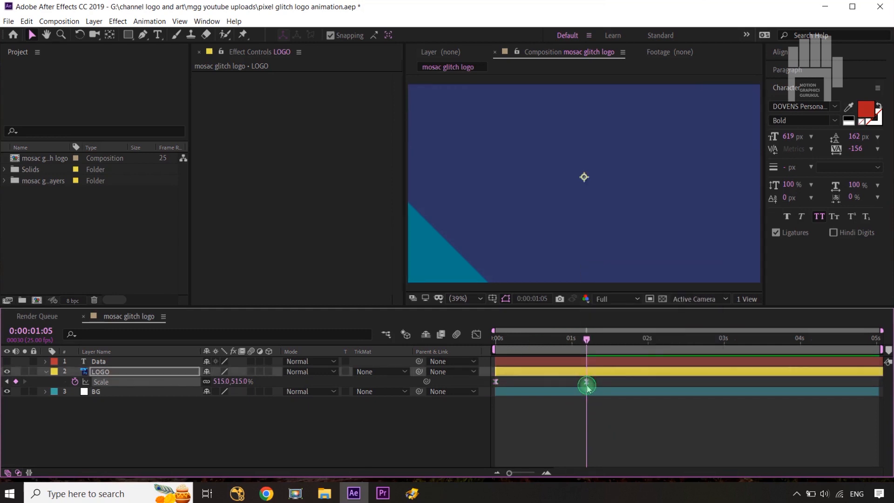
pyautogui.rightClick(586, 381)
pyautogui.moveTo(605, 370)
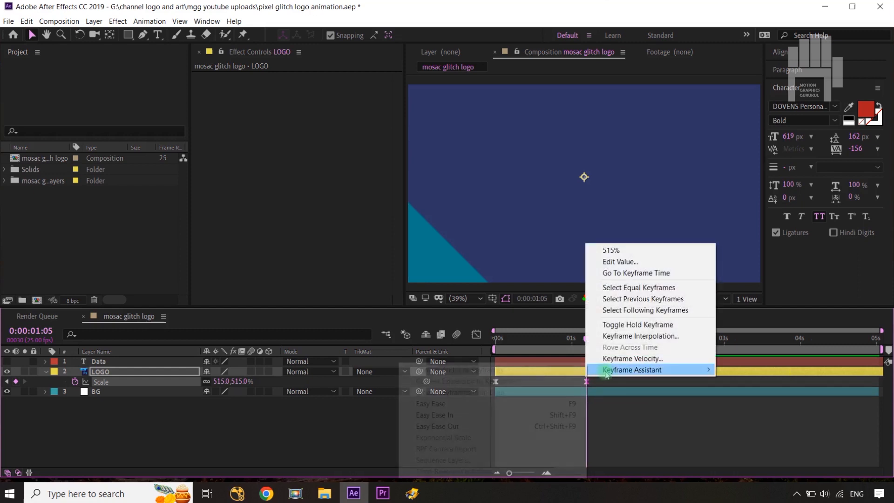
pyautogui.click(468, 409)
pyautogui.click(614, 427)
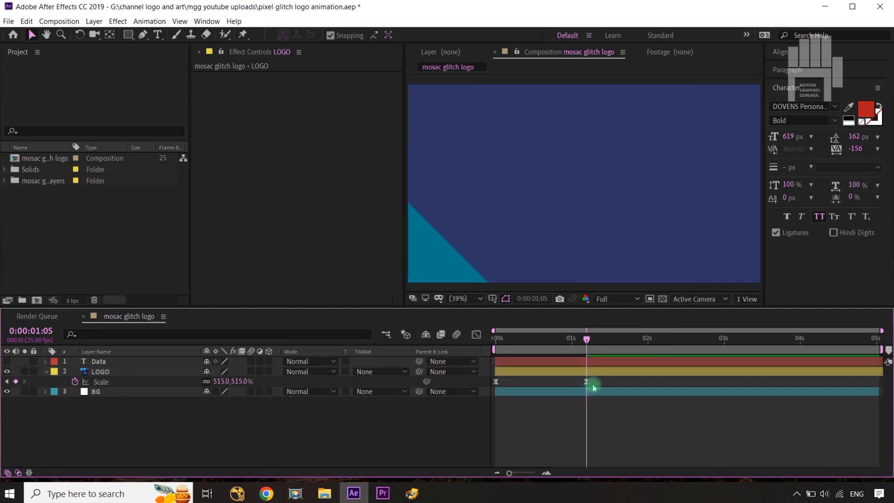
# Step: Show both LOGO scale keyframes in the Graph Editor and check that the speed graph is in use
pyautogui.moveTo(591, 383); pyautogui.dragTo(490, 392)
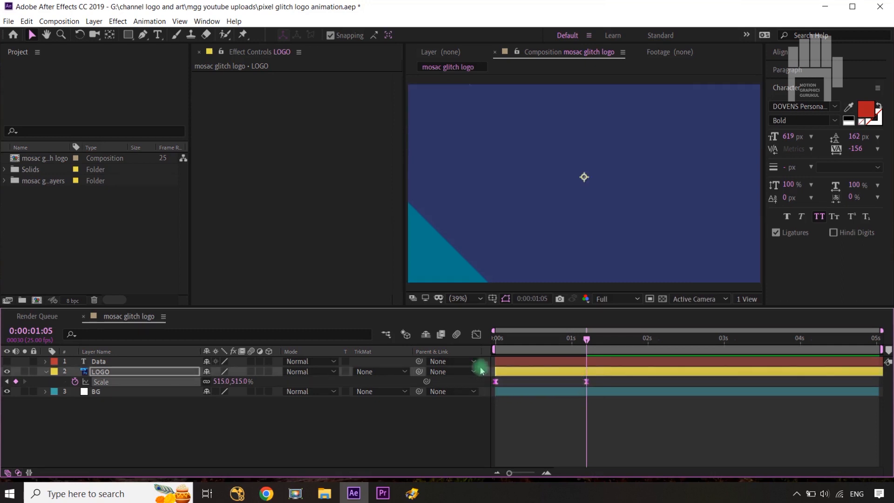
pyautogui.click(476, 334)
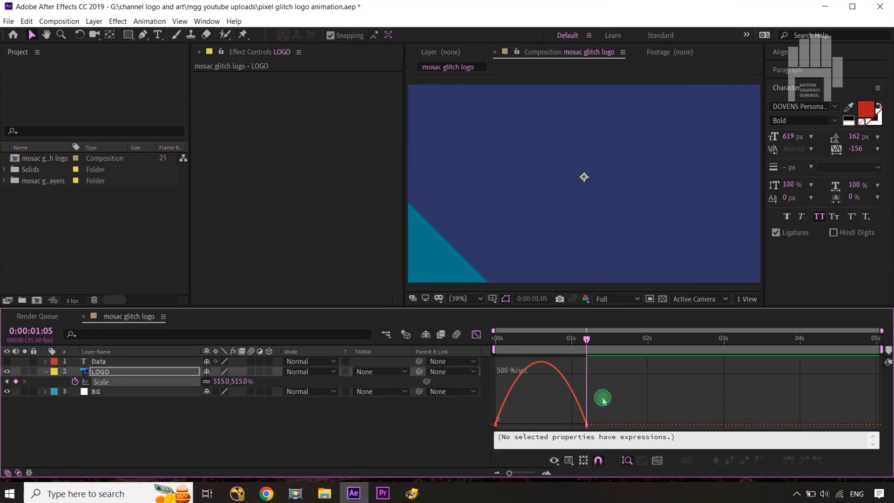
pyautogui.moveTo(603, 398); pyautogui.dragTo(489, 434)
pyautogui.moveTo(576, 426); pyautogui.dragTo(570, 425)
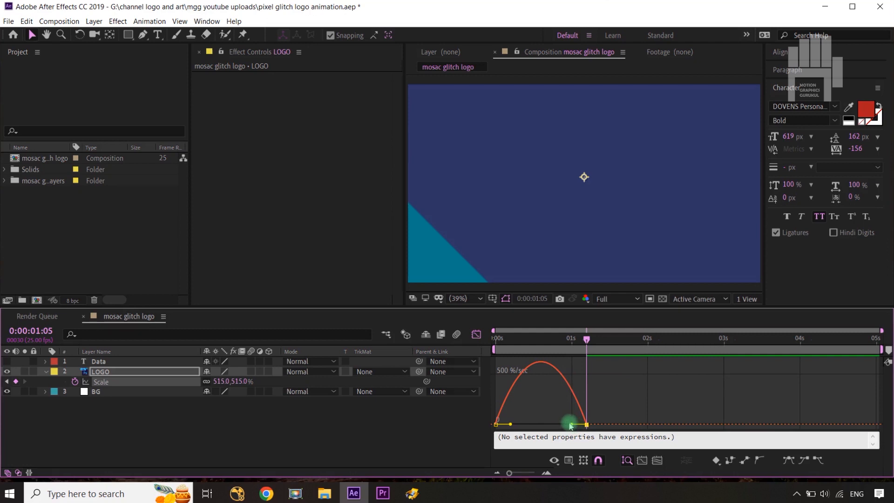
pyautogui.rightClick(534, 399)
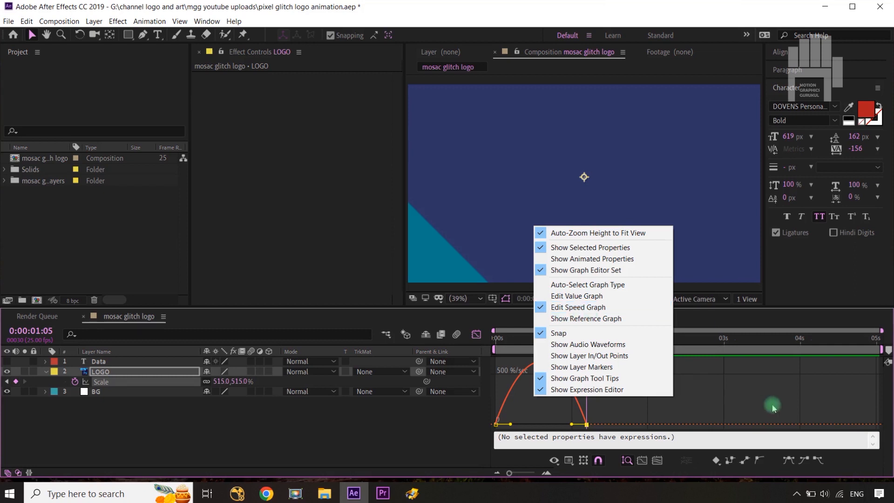
pyautogui.click(753, 394)
# Step: Reshape the LOGO scale speed curve into a steep early peak with a long ease-out, leave the Graph Editor and return to 0:00:00:00
pyautogui.moveTo(609, 413); pyautogui.dragTo(532, 424)
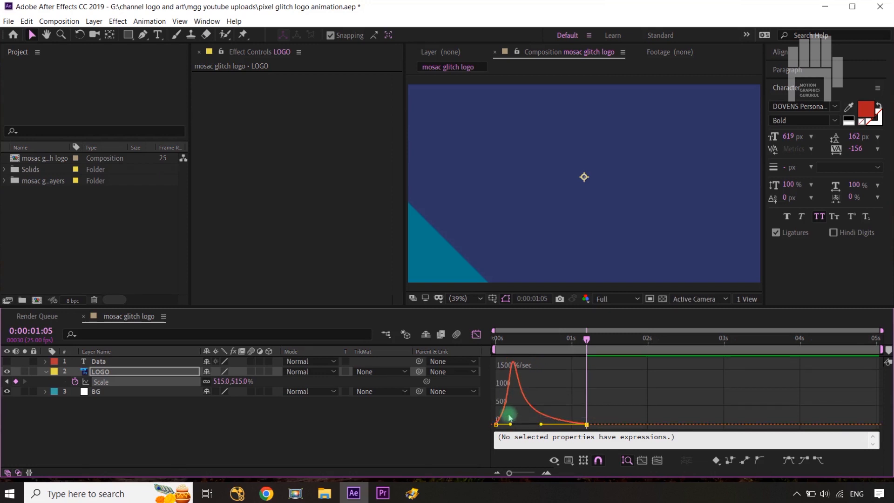
pyautogui.click(496, 424)
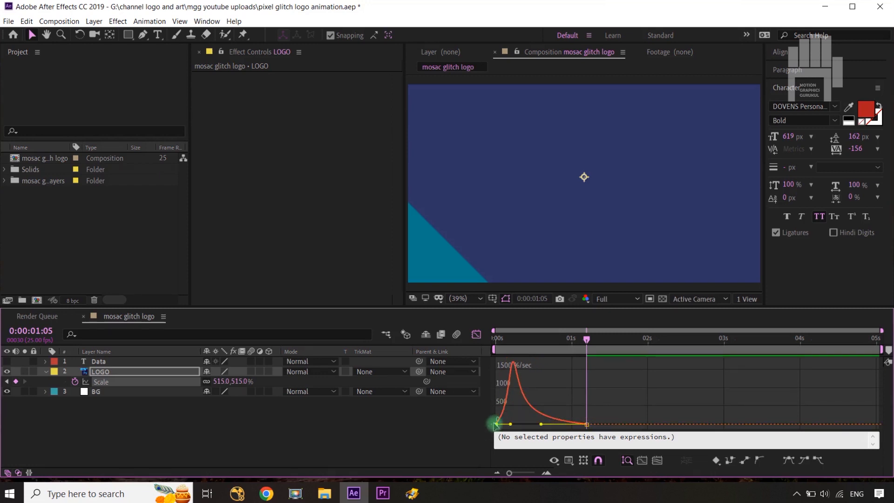
pyautogui.moveTo(496, 424); pyautogui.dragTo(500, 403)
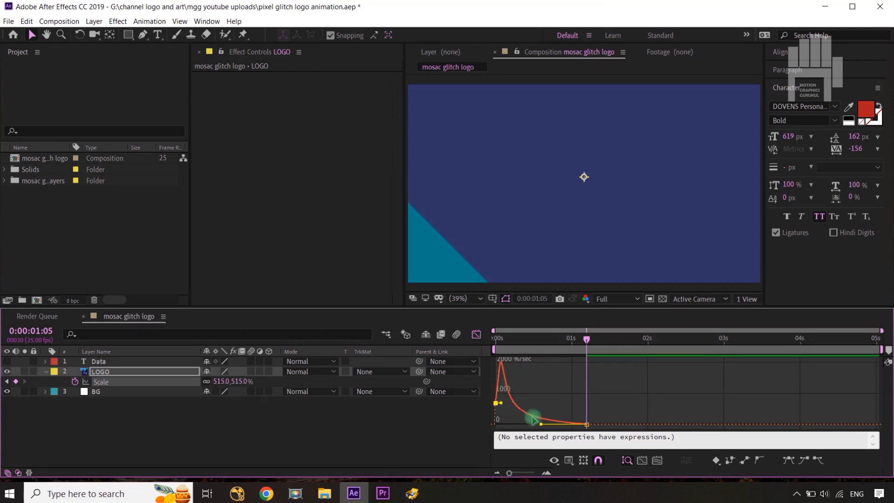
pyautogui.click(474, 342)
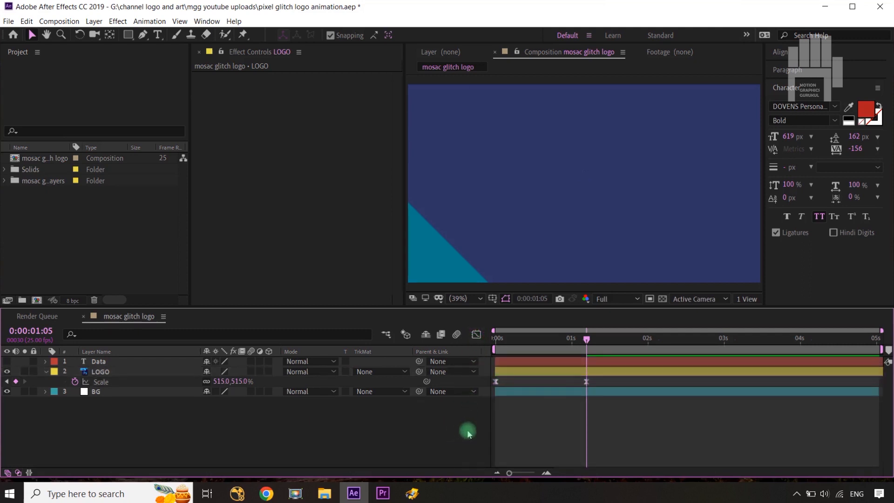
pyautogui.moveTo(586, 341); pyautogui.dragTo(479, 353)
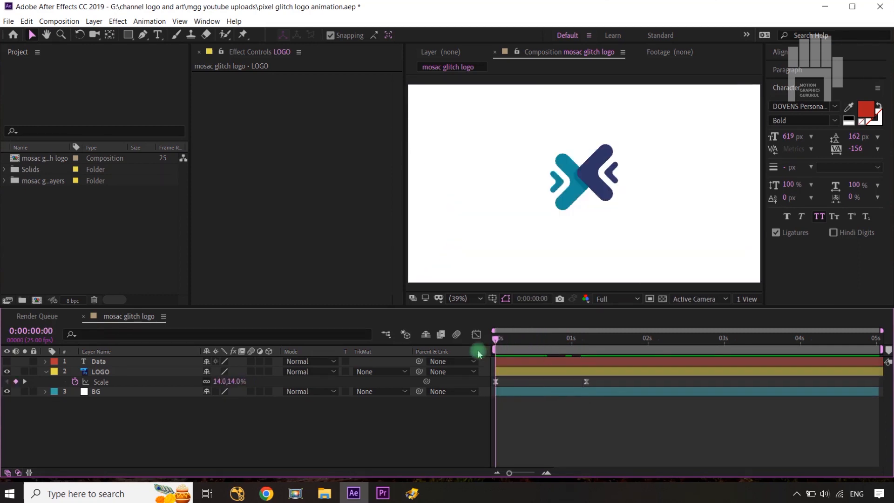
# Step: Trim the start of the LOGO layer to 0:00:00:02
pyautogui.hotkey('ctrl', 'Right')
pyautogui.hotkey('ctrl', 'Right')
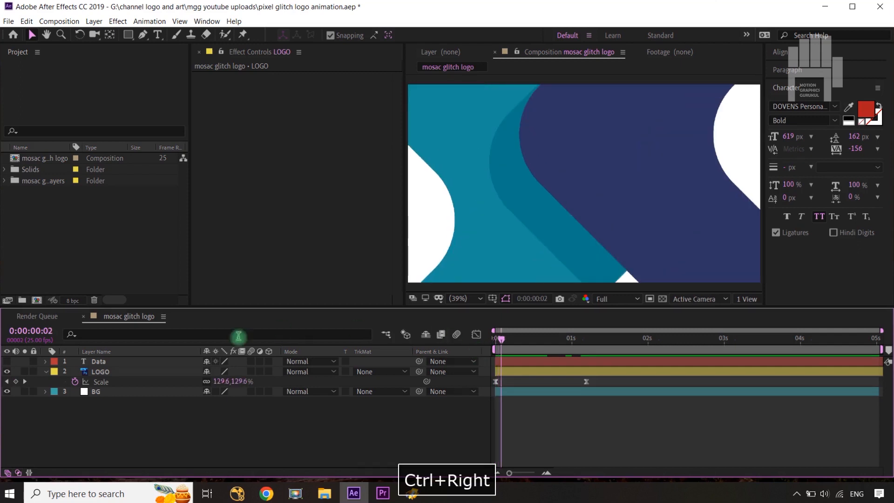
pyautogui.click(141, 373)
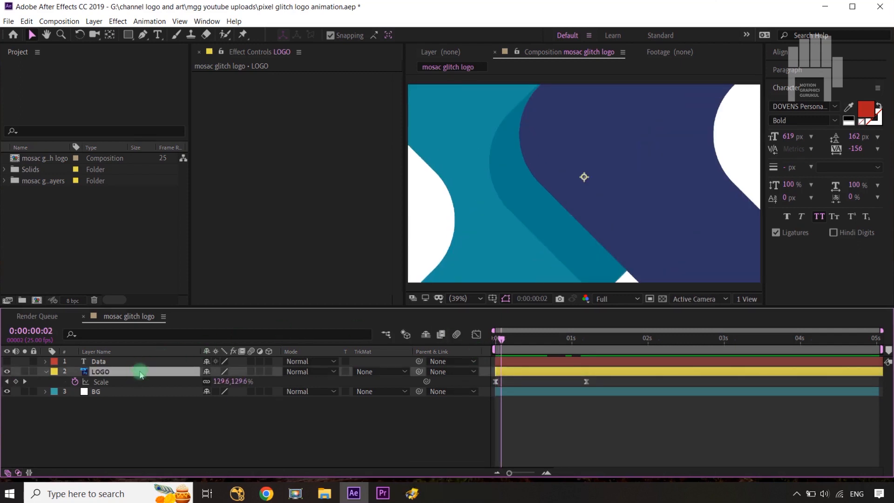
pyautogui.hotkey('alt', '[')
pyautogui.click(339, 419)
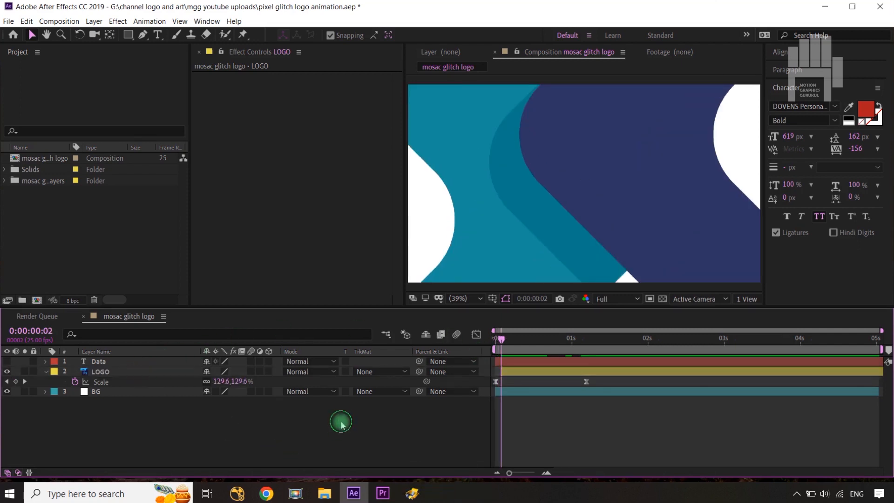
# Step: Time-reverse the LOGO layer's two scale keyframes and scrub through the timeline to check the result
pyautogui.moveTo(502, 339); pyautogui.dragTo(541, 341)
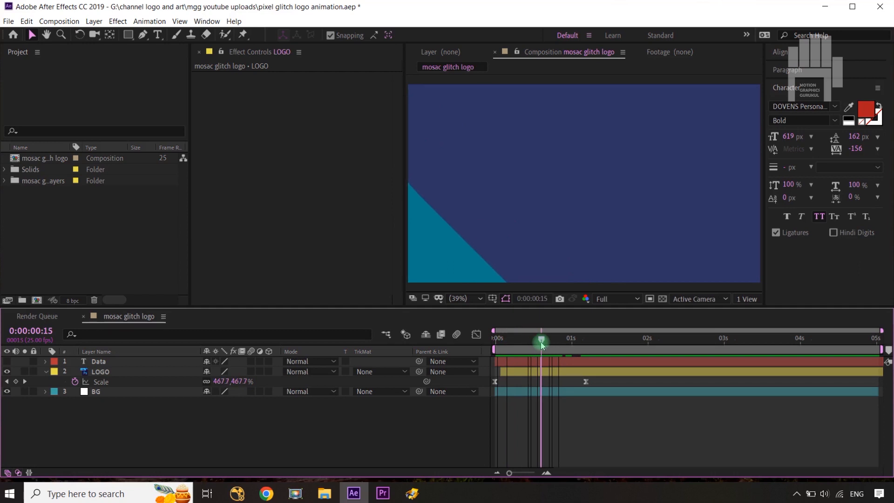
pyautogui.click(618, 393)
pyautogui.click(496, 381)
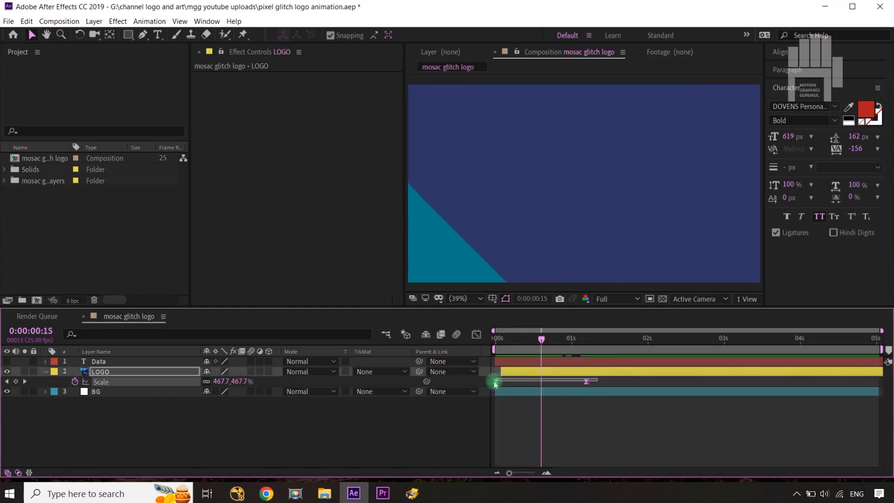
pyautogui.rightClick(586, 382)
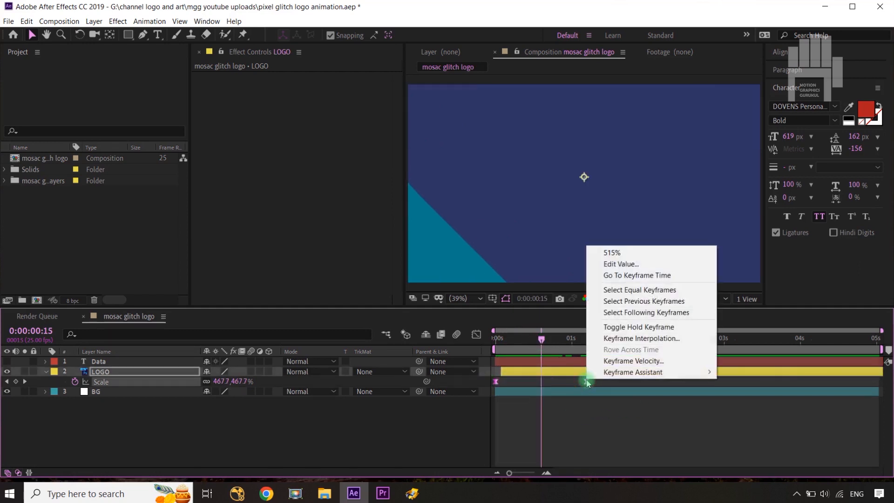
pyautogui.moveTo(605, 372)
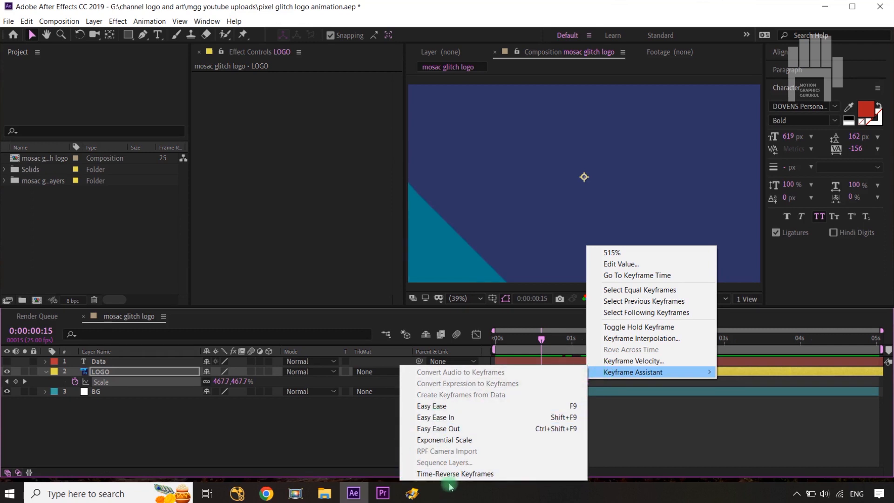
pyautogui.click(435, 473)
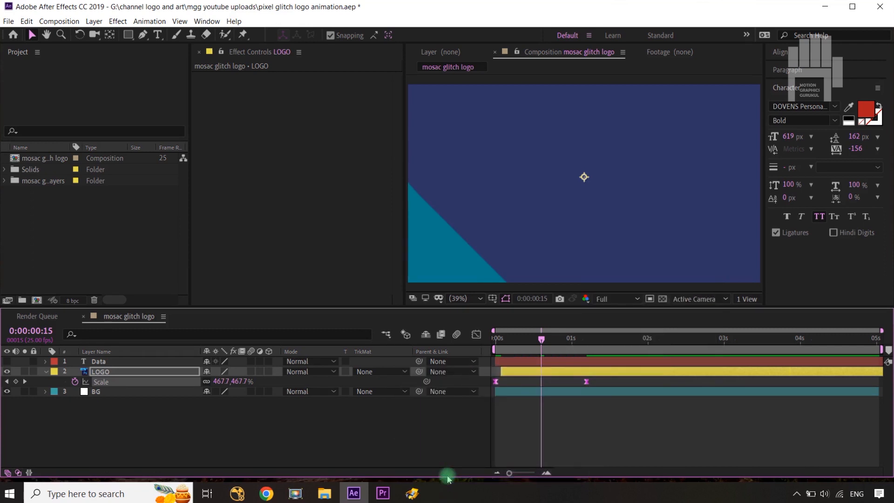
pyautogui.moveTo(540, 338); pyautogui.dragTo(489, 394)
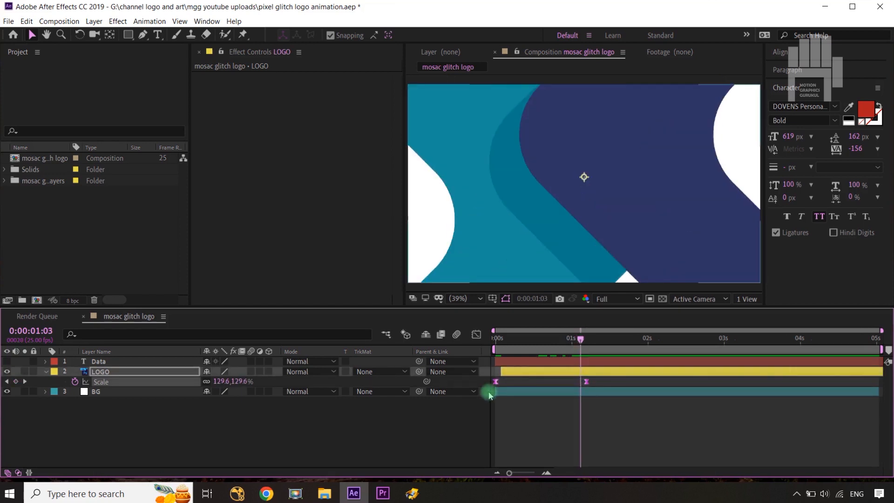
# Step: Easy Ease both LOGO scale keyframes, reshape their speed curve for a fast start with a long ease-out, and preview the animation
pyautogui.press('F9')
pyautogui.click(477, 334)
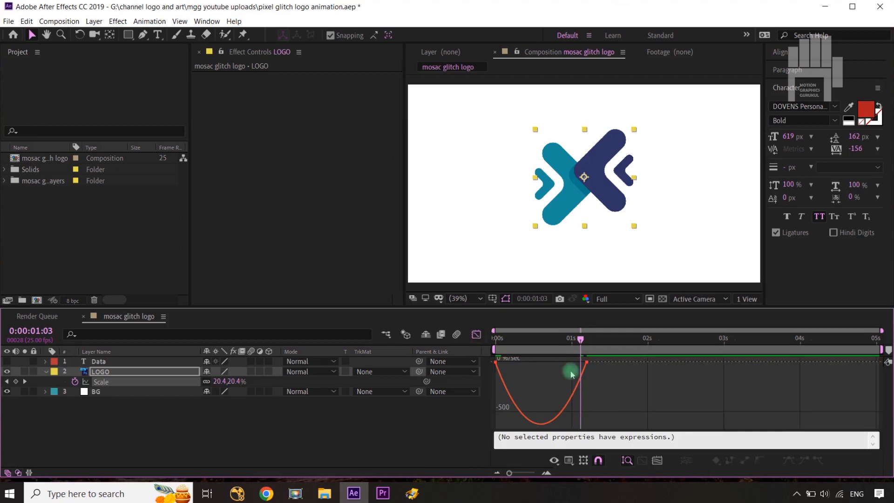
pyautogui.moveTo(573, 362); pyautogui.dragTo(502, 393)
pyautogui.click(476, 333)
pyautogui.click(447, 425)
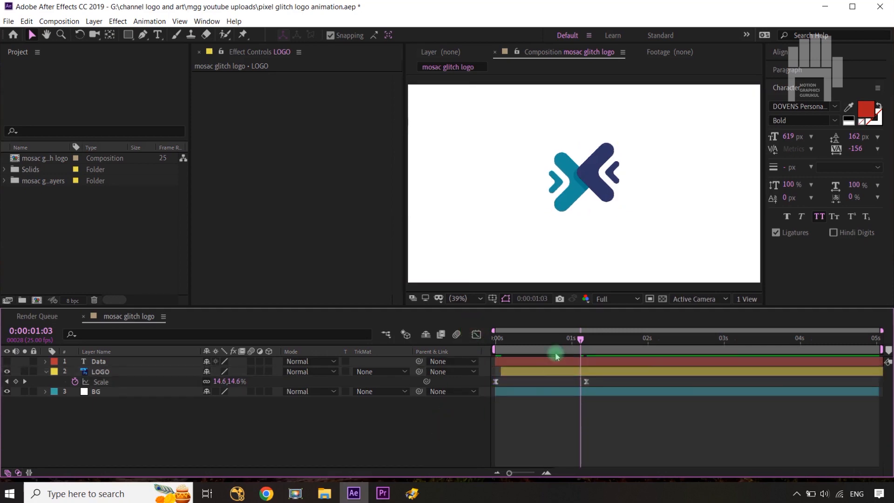
pyautogui.click(577, 339)
pyautogui.press('space')
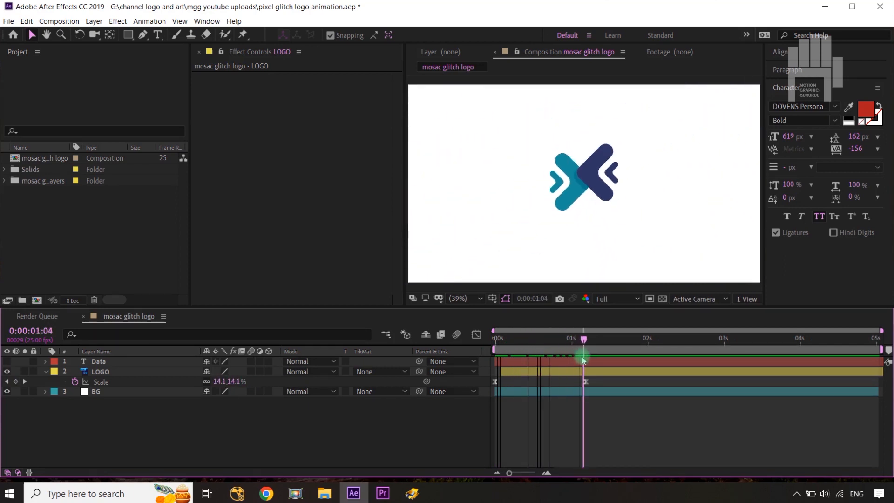
pyautogui.moveTo(584, 360); pyautogui.dragTo(487, 356)
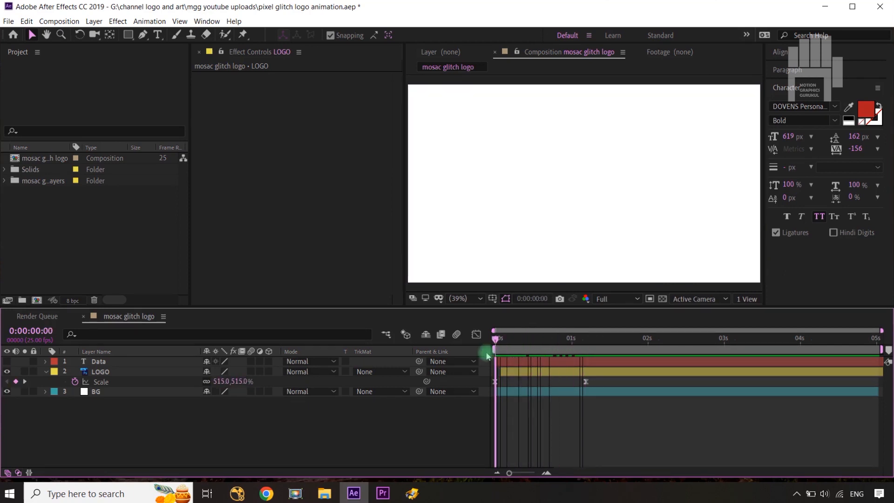
# Step: Split the LOGO layer at 0:00:00:15
pyautogui.click(100, 371)
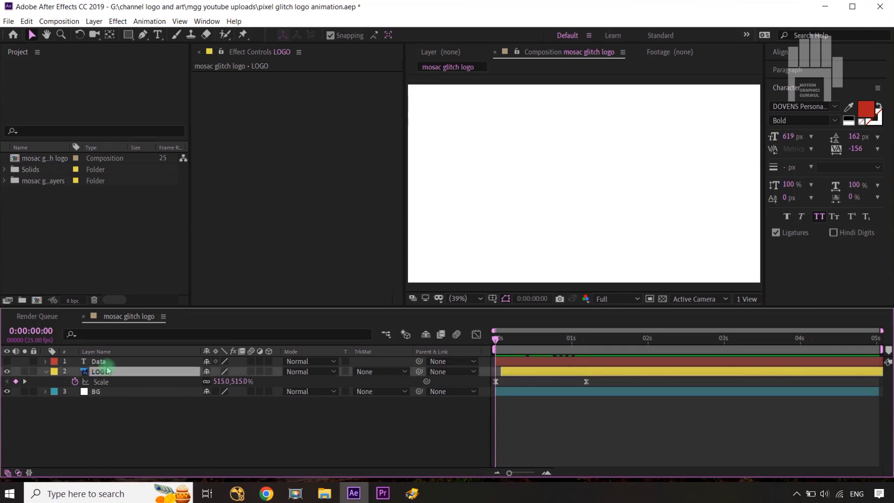
pyautogui.hotkey('shift', 'pagedown')
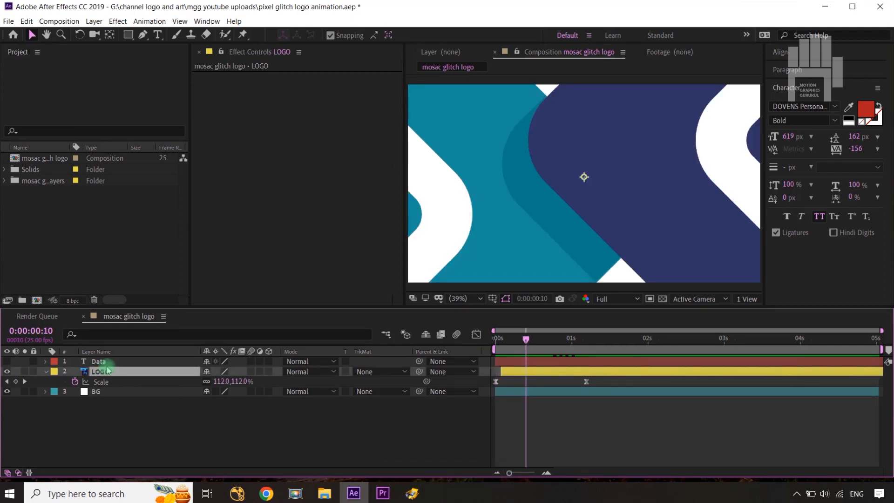
pyautogui.hotkey('ctrl', 'Right')
pyautogui.hotkey('ctrl', 'Right')
pyautogui.hotkey('ctrl', 'Right')
pyautogui.hotkey('ctrl', 'Right')
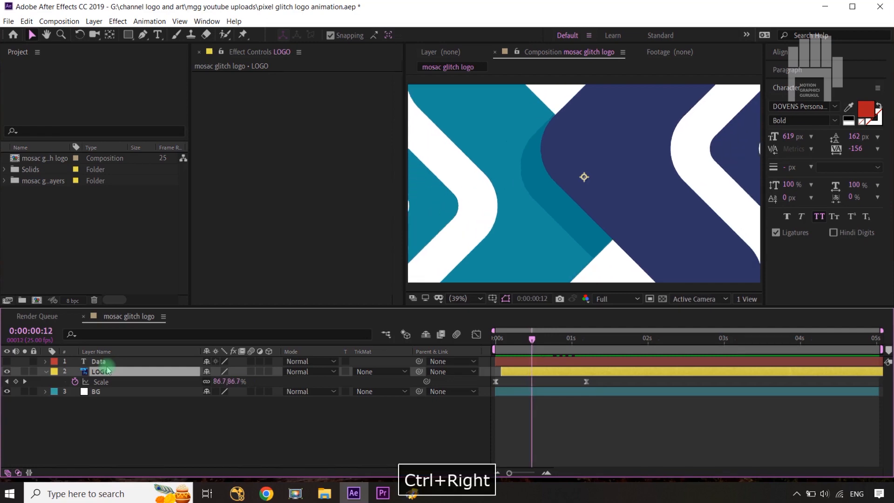
pyautogui.hotkey('ctrl', 'Right')
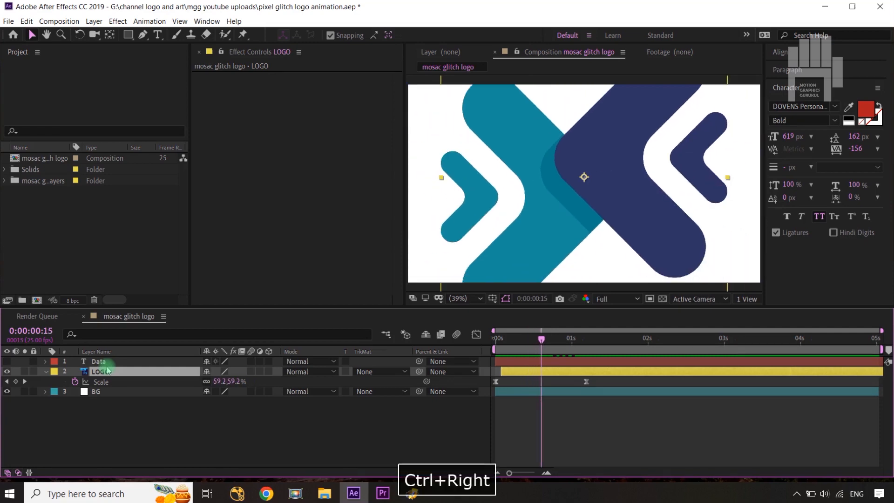
pyautogui.hotkey('ctrl', 'shift', 'd')
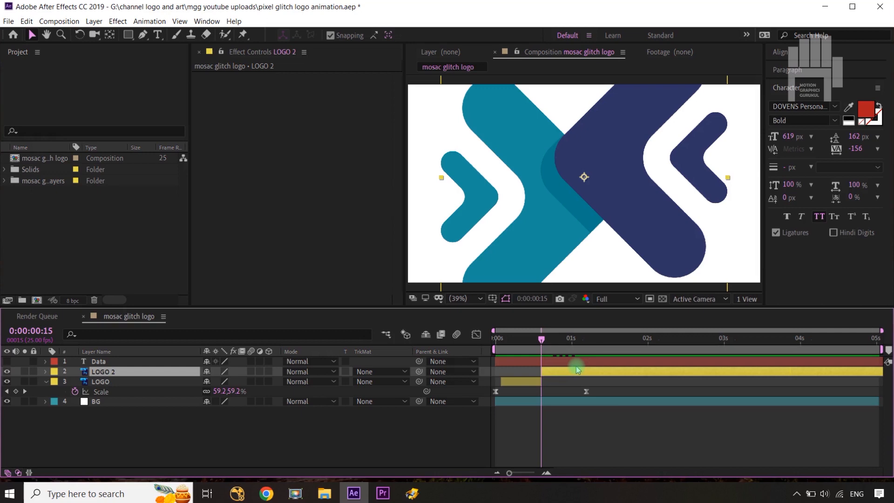
pyautogui.click(444, 431)
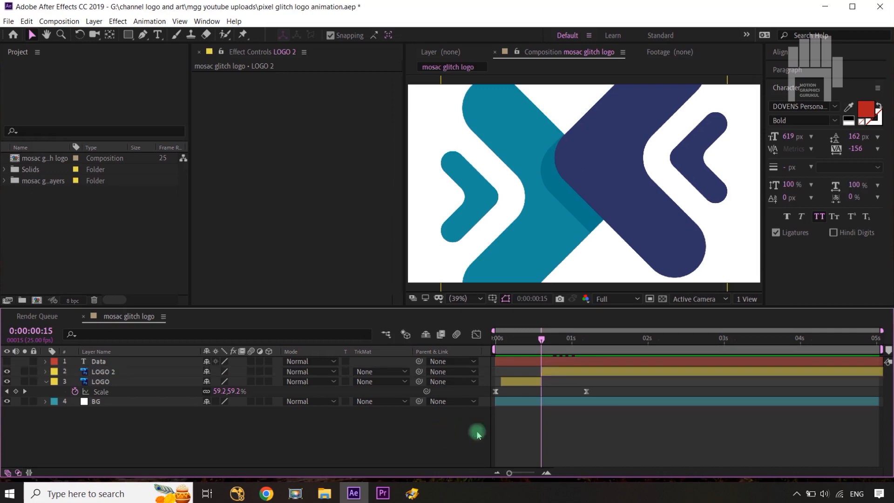
pyautogui.click(497, 229)
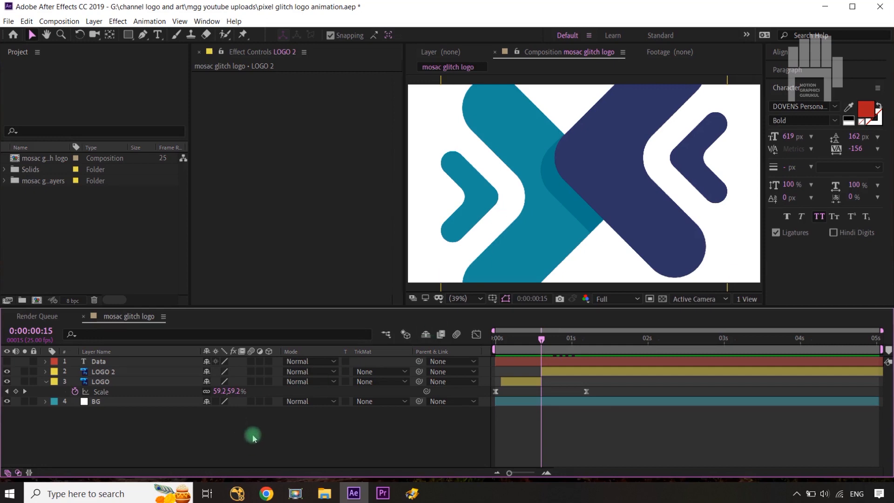
# Step: Apply the Stylize Mosaic effect to the LOGO 2 layer
pyautogui.click(101, 374)
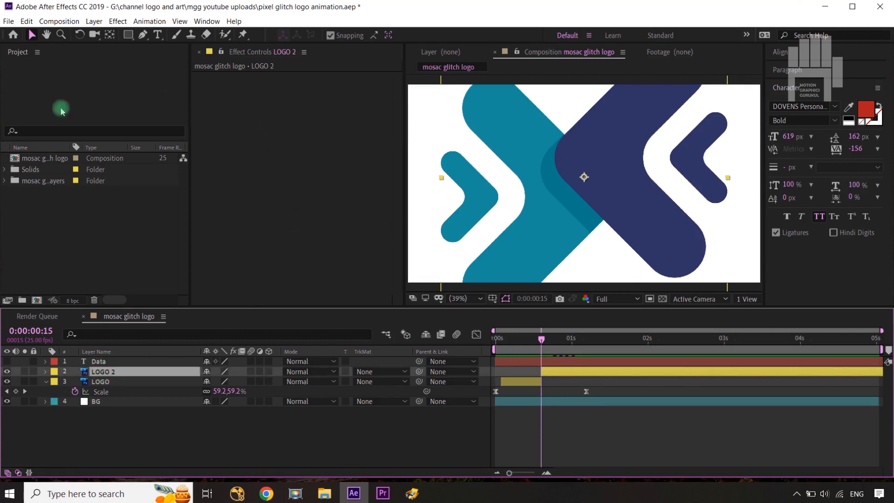
pyautogui.click(118, 22)
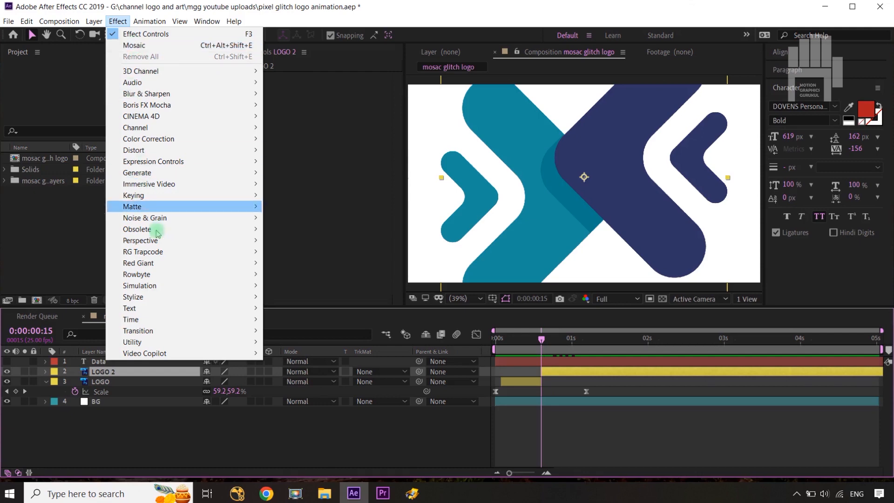
pyautogui.moveTo(145, 299)
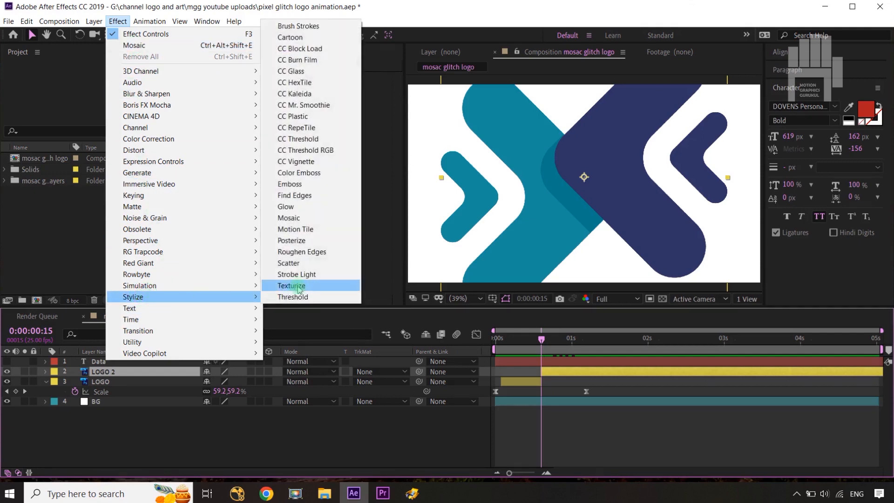
pyautogui.click(300, 221)
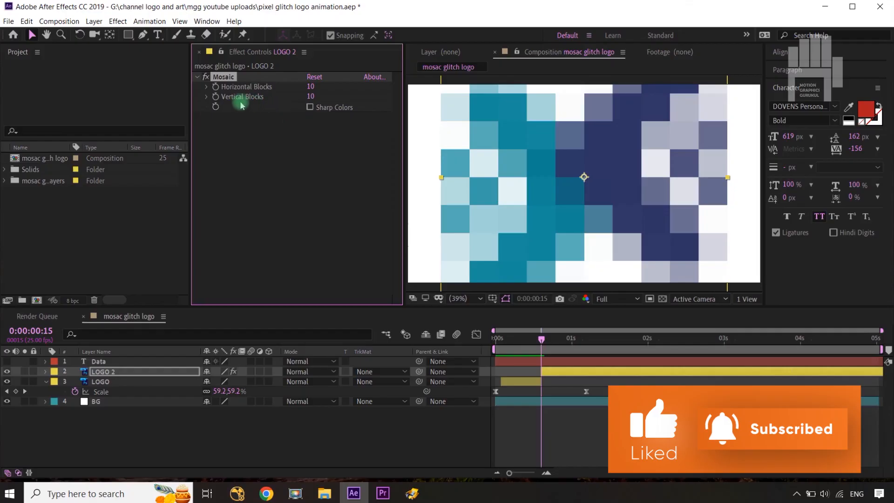
# Step: Set the Mosaic effect to 7 horizontal and 35 vertical blocks and enable Sharp Colors
pyautogui.click(242, 88)
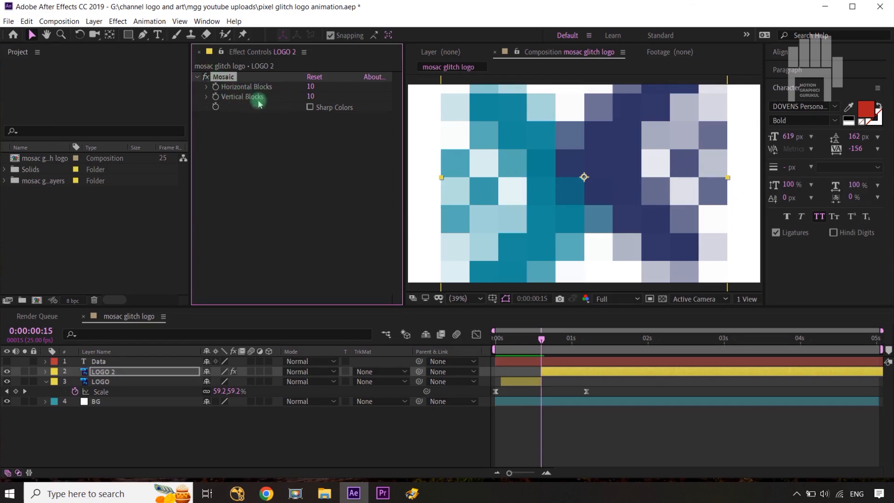
pyautogui.scroll(-1, 559, 175)
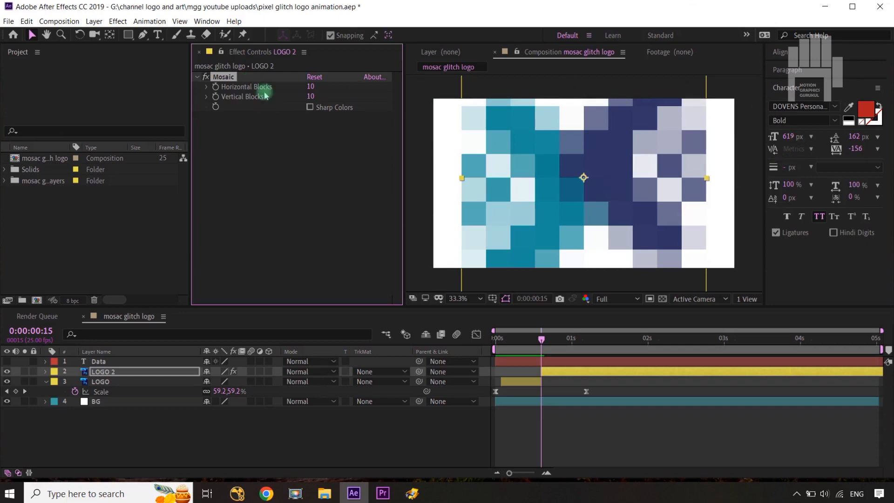
pyautogui.moveTo(310, 86); pyautogui.dragTo(306, 136)
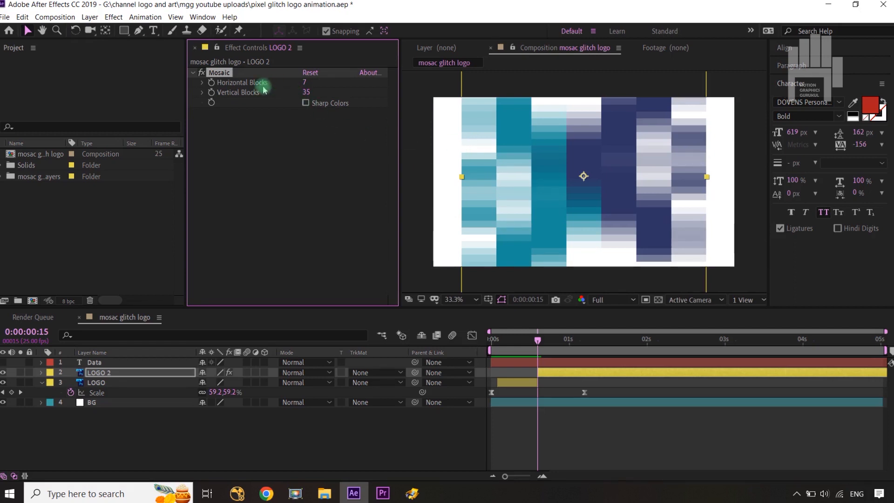
pyautogui.click(306, 103)
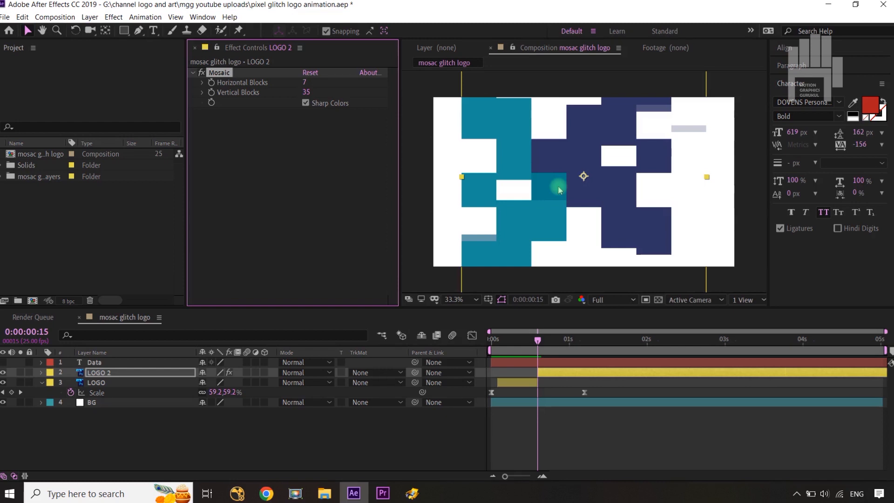
# Step: Change the Mosaic effect on LOGO 2 to 18 horizontal and 9 vertical blocks
pyautogui.press(',')
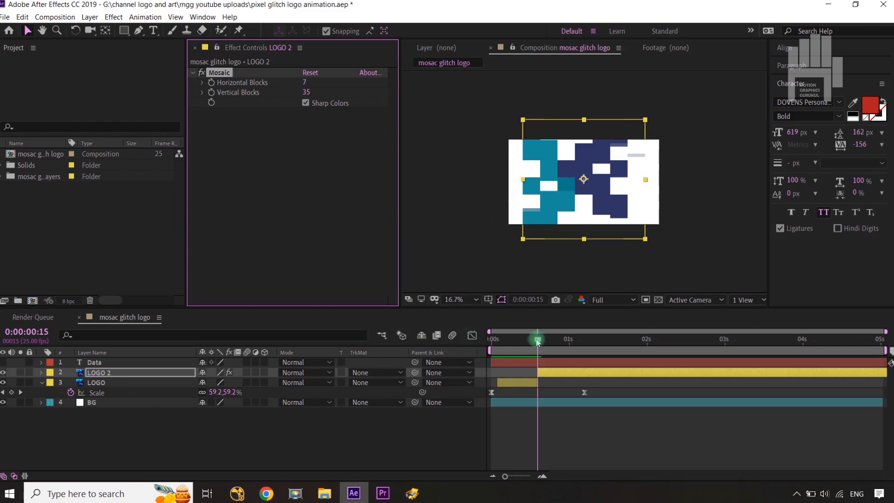
pyautogui.moveTo(538, 342)
pyautogui.mouseDown()
pyautogui.moveTo(563, 347)
pyautogui.moveTo(544, 350)
pyautogui.mouseUp()
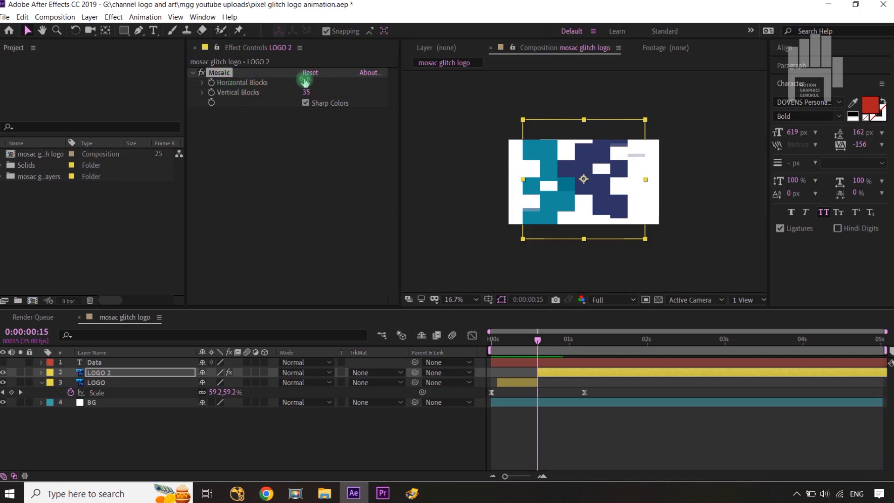
pyautogui.moveTo(305, 81); pyautogui.dragTo(290, 92)
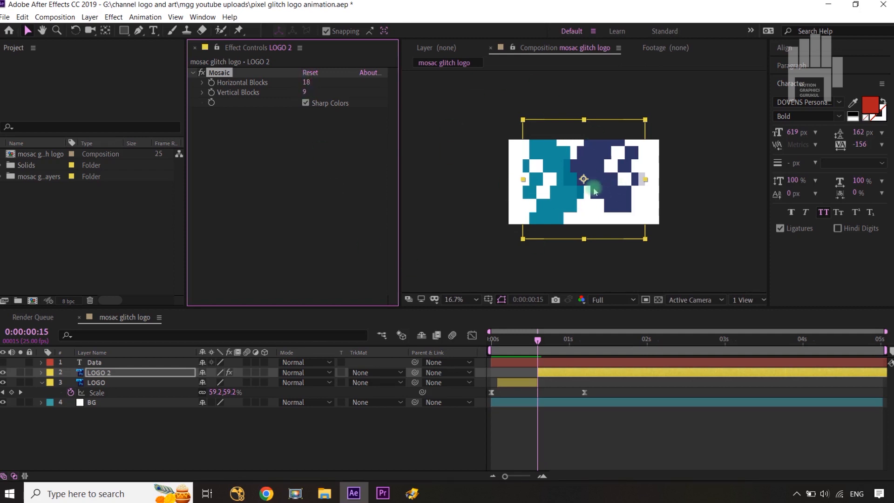
# Step: Add the expression wiggle(10,5) to the Mosaic effect's Horizontal Blocks on LOGO 2 and copy the expression text
pyautogui.keyDown('alt'); pyautogui.click(211, 83); pyautogui.keyUp('alt')
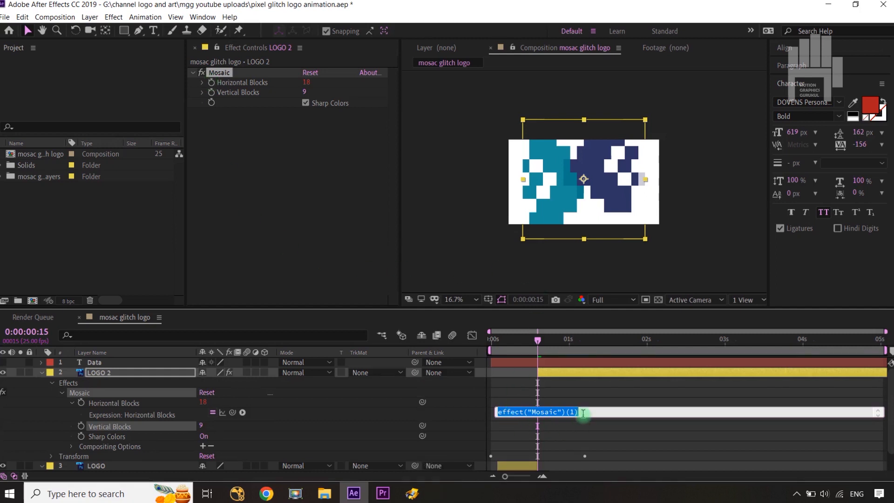
pyautogui.write('wigg')
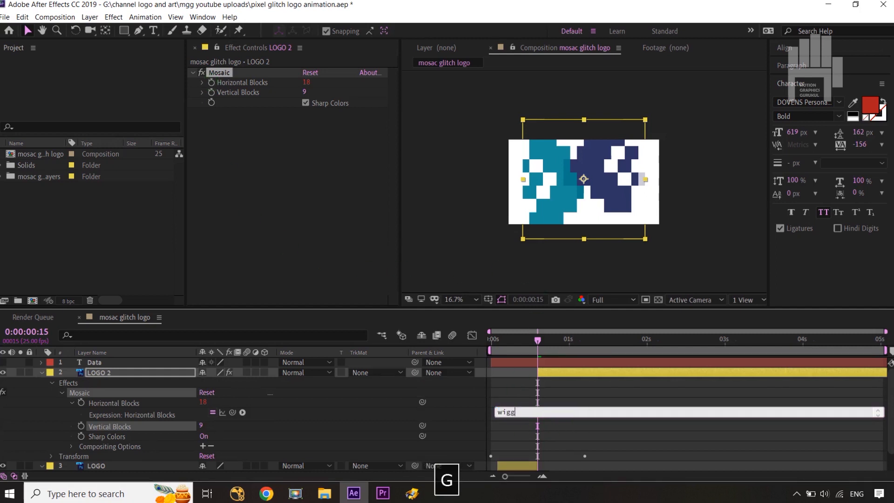
pyautogui.write('le(')
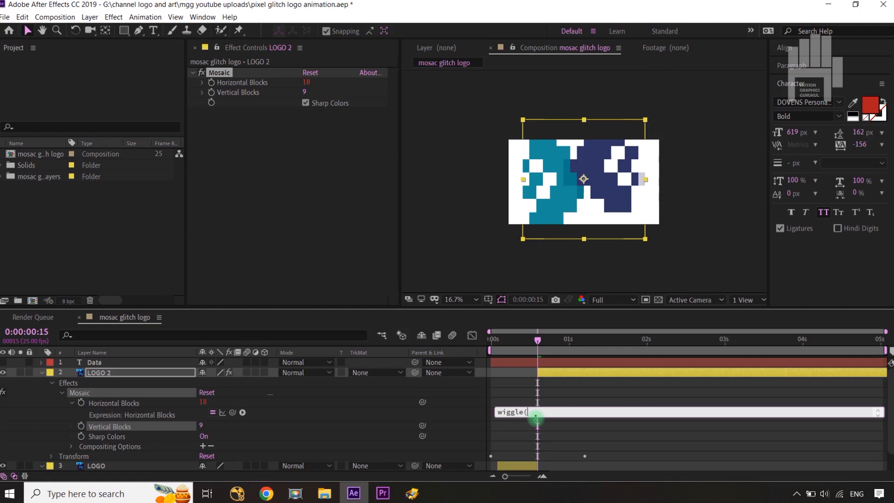
pyautogui.write('10')
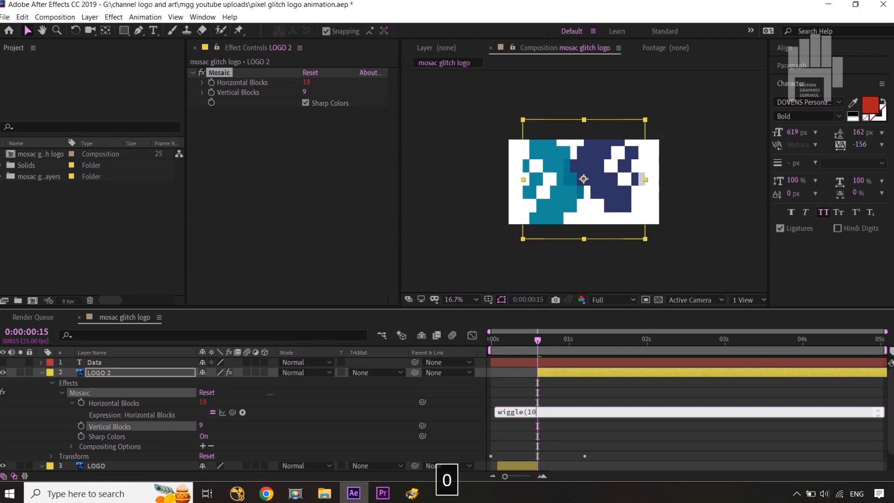
pyautogui.write(',5)')
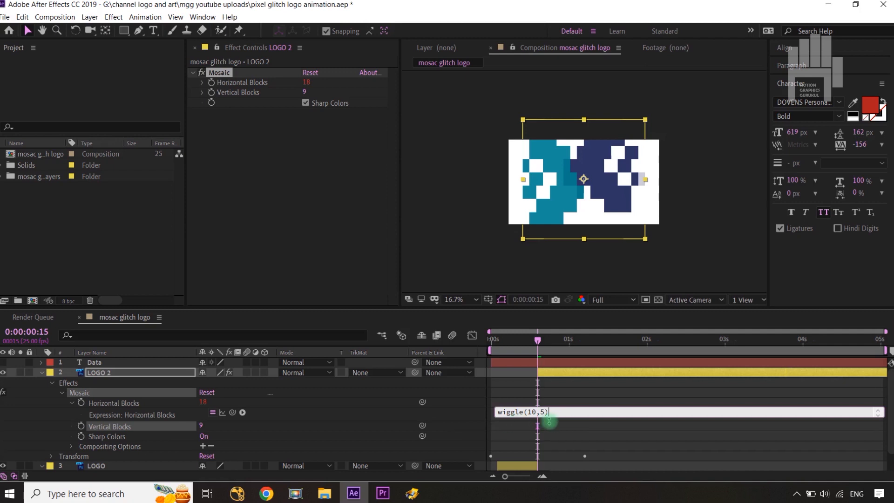
pyautogui.hotkey('ctrl', 'a')
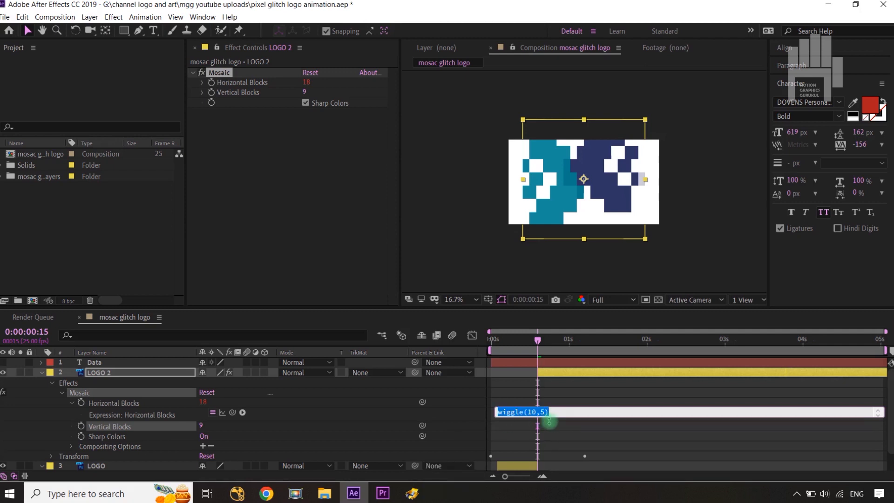
pyautogui.hotkey('ctrl', 'c')
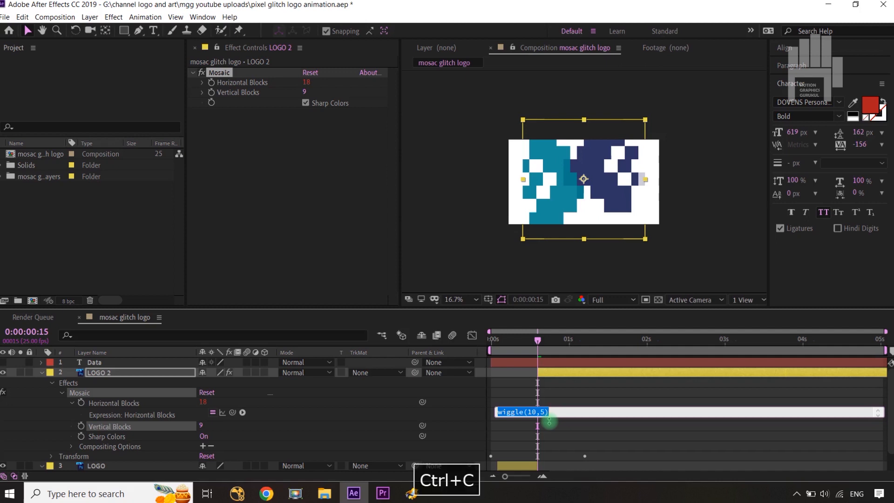
pyautogui.click(452, 393)
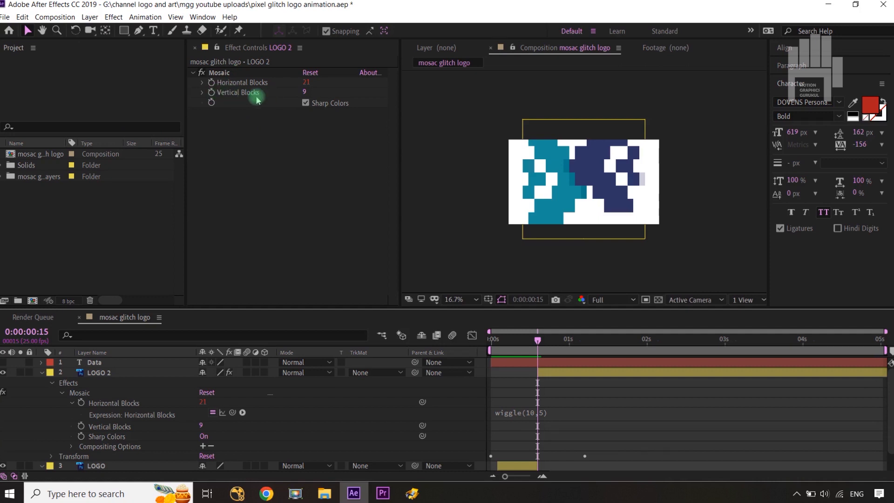
# Step: Paste the wiggle(10,5) expression onto the Mosaic effect's Vertical Blocks on LOGO 2
pyautogui.keyDown('alt'); pyautogui.click(211, 92); pyautogui.keyUp('alt')
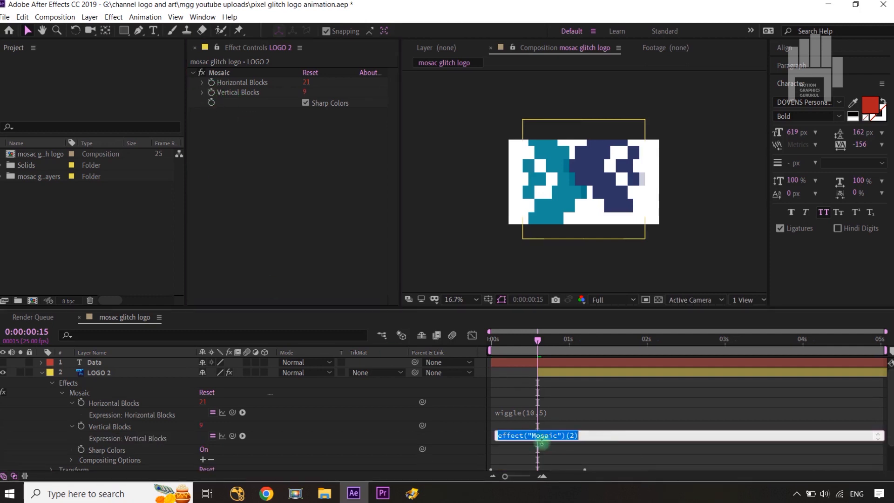
pyautogui.hotkey('ctrl', 'v')
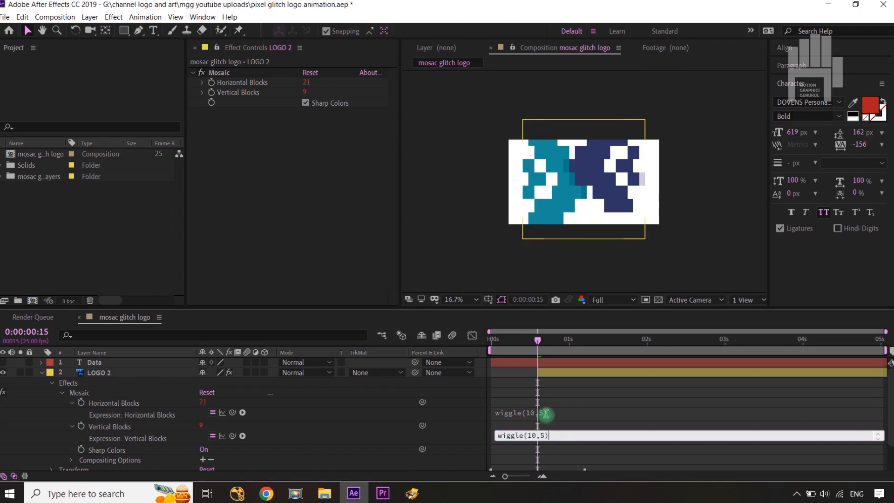
pyautogui.click(464, 415)
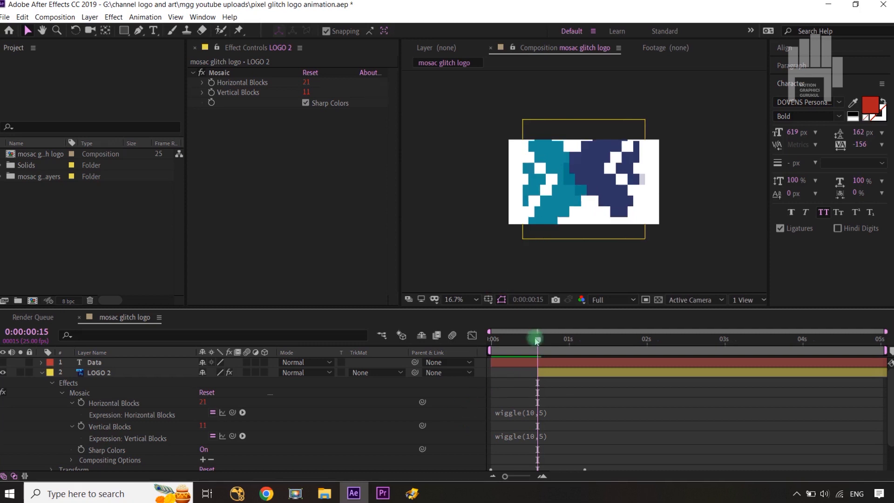
# Step: Split only the LOGO 2 layer at 0:00:01:10
pyautogui.moveTo(537, 341); pyautogui.dragTo(579, 356)
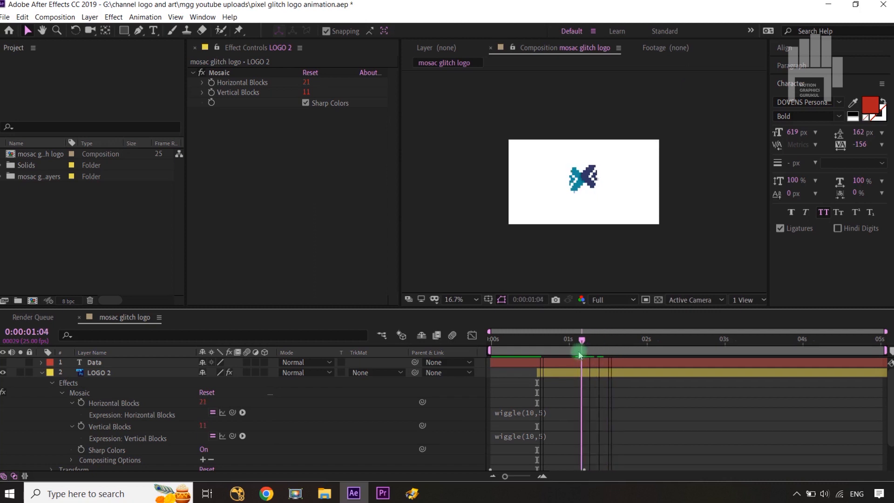
pyautogui.moveTo(580, 355); pyautogui.dragTo(540, 356)
pyautogui.hotkey('shift', 'pagedown')
pyautogui.hotkey('shift', 'pagedown')
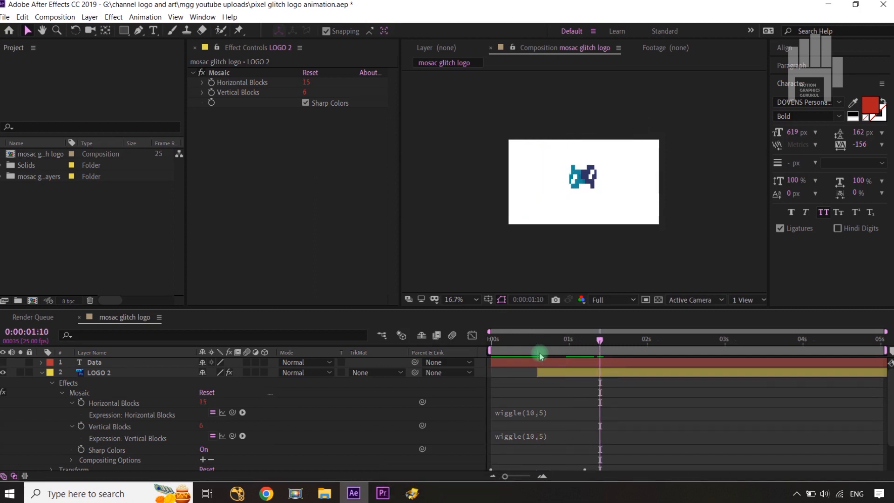
pyautogui.hotkey('ctrl', 'shift', 'd')
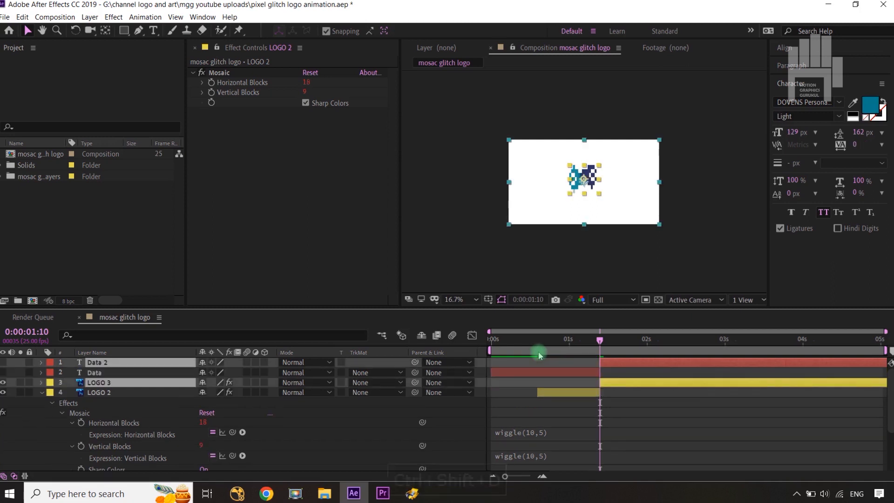
pyautogui.hotkey('ctrl', 'z')
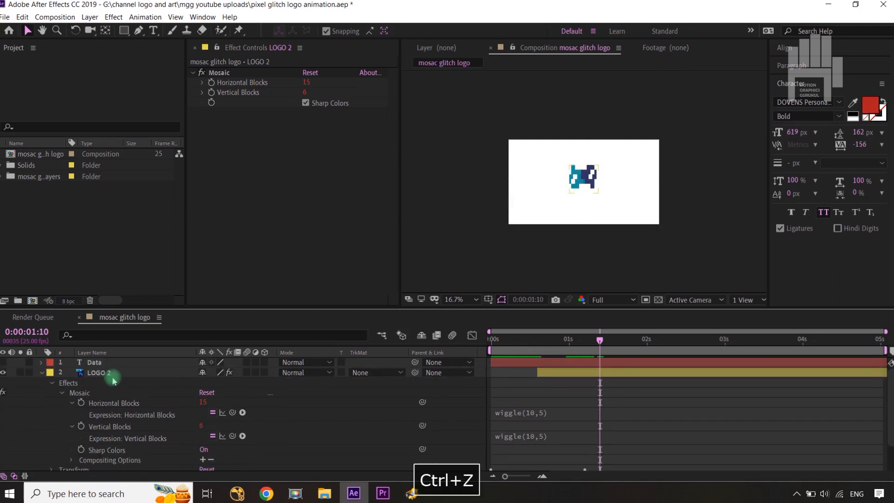
pyautogui.click(121, 375)
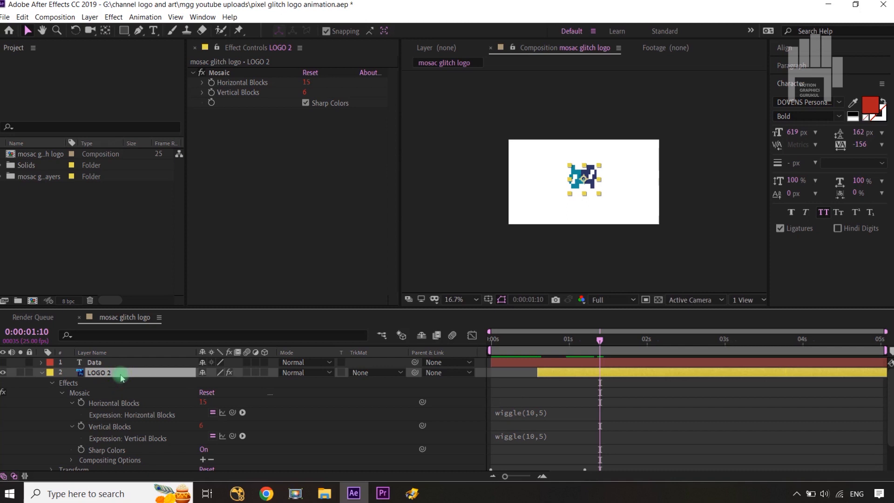
pyautogui.hotkey('ctrl', 'shift', 'd')
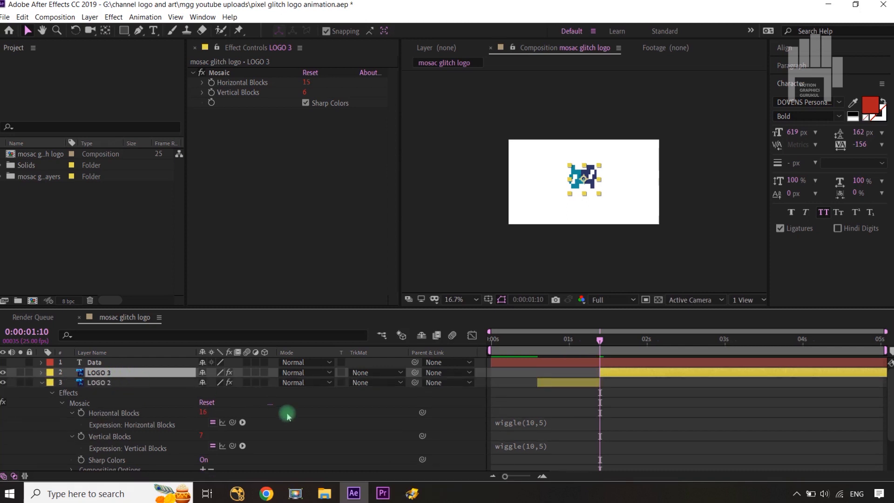
# Step: Disable the Mosaic effect on LOGO 3 and collapse the expanded properties of the logo layers
pyautogui.scroll(-3, 285, 413)
pyautogui.scroll(3, 287, 414)
pyautogui.click(225, 73)
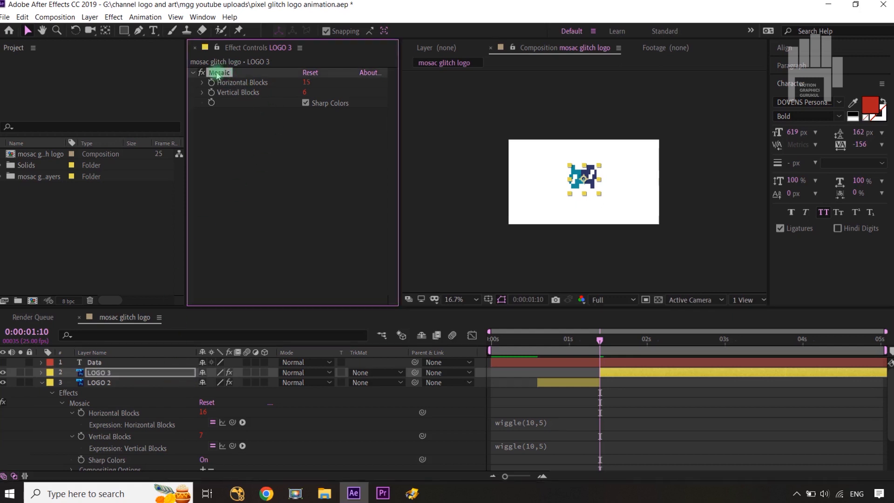
pyautogui.click(203, 75)
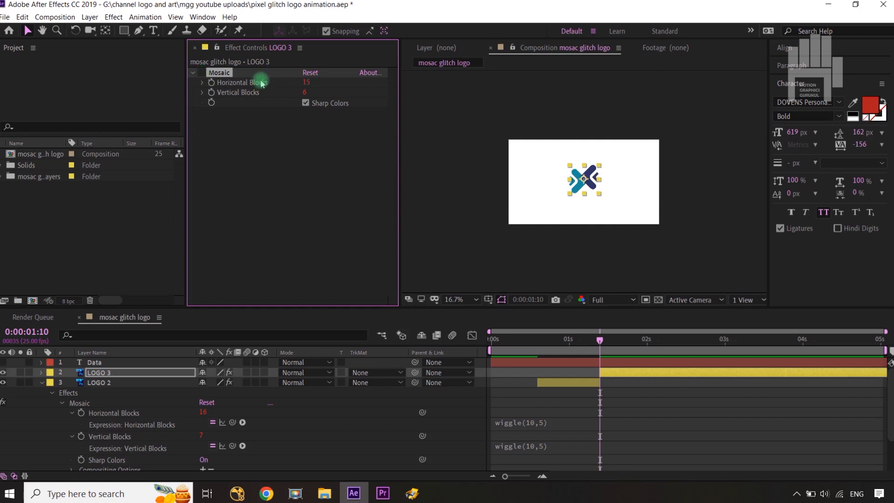
pyautogui.click(40, 384)
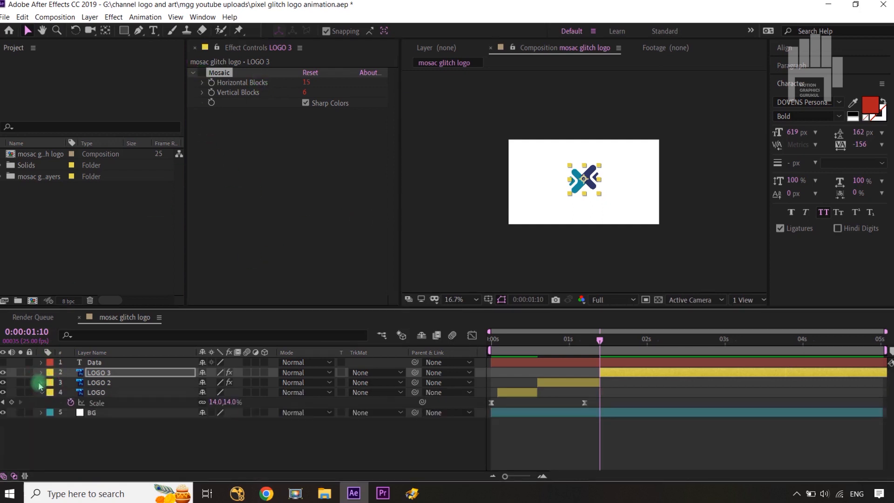
pyautogui.click(42, 394)
pyautogui.click(82, 447)
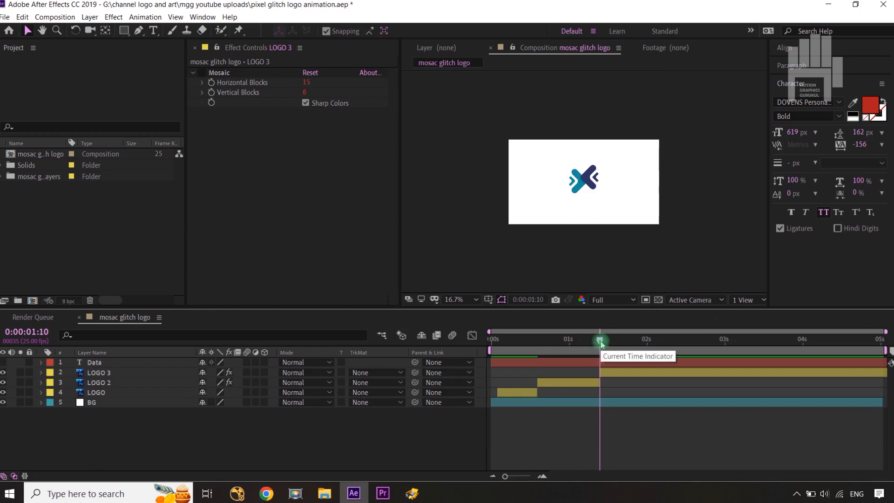
# Step: Extend the start of the LOGO 3 layer back one frame to 0:00:01:09
pyautogui.hotkey('ctrl', 'Left')
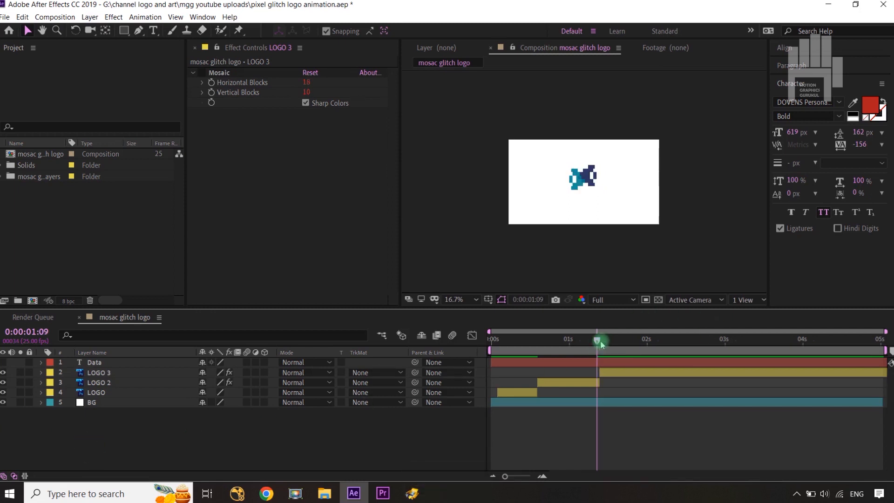
pyautogui.click(608, 375)
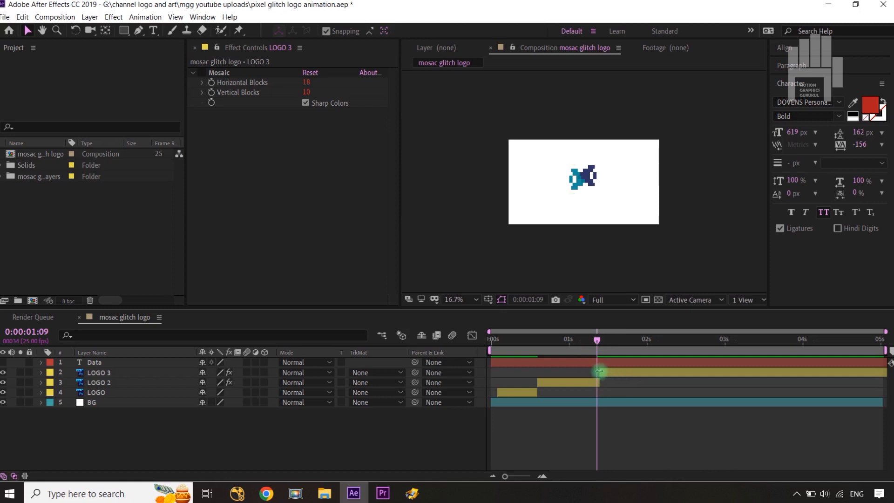
pyautogui.click(599, 372)
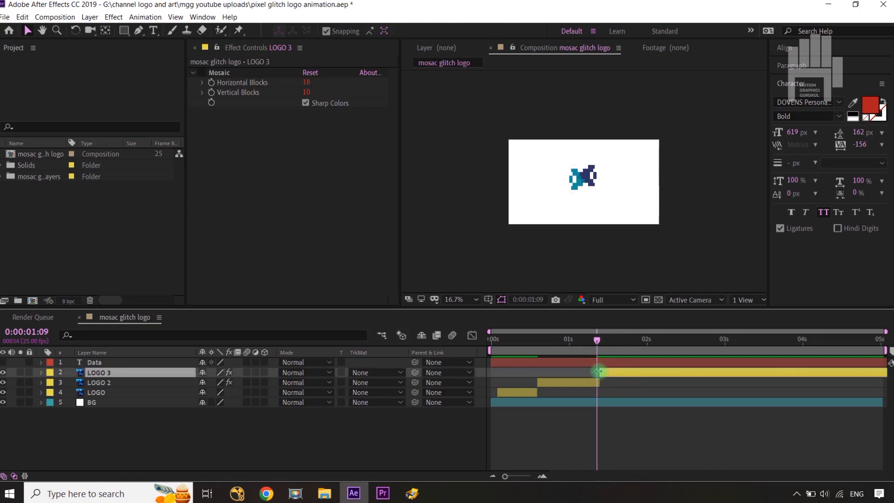
pyautogui.click(470, 441)
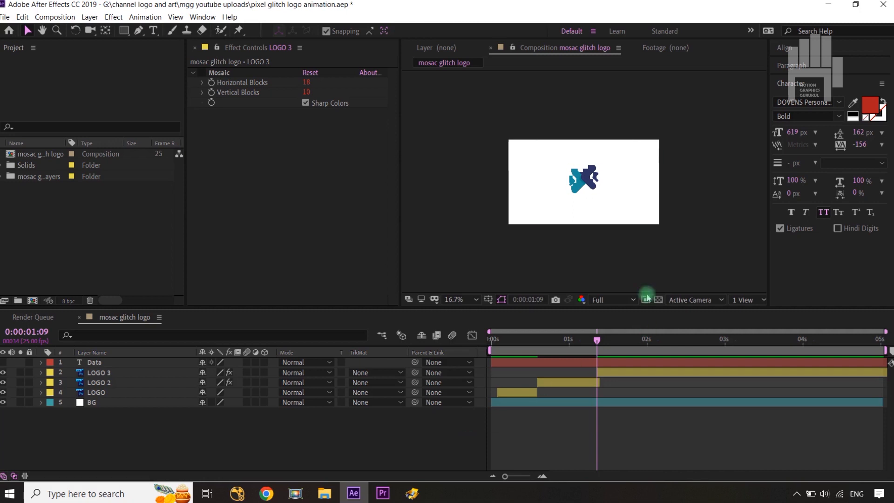
# Step: Reverse the stacking order of the logo layers so LOGO sits above LOGO 2 and LOGO 3 is lowest
pyautogui.click(603, 376)
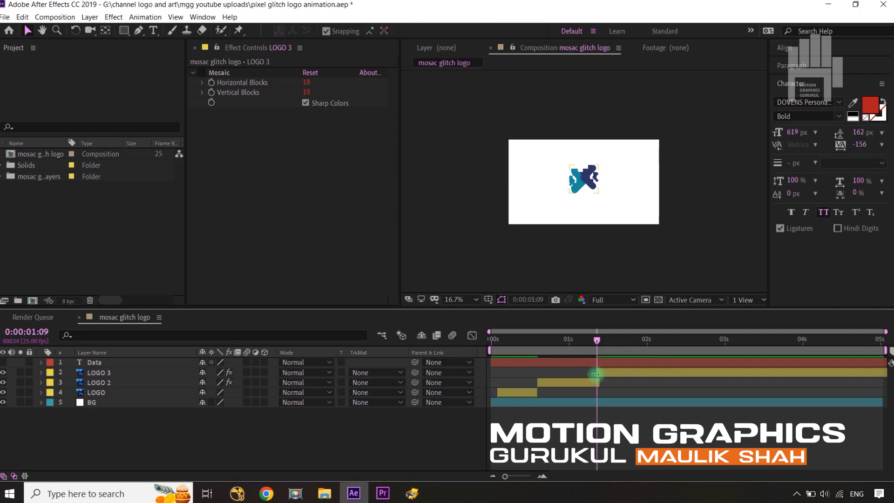
pyautogui.hotkey('shift', '/')
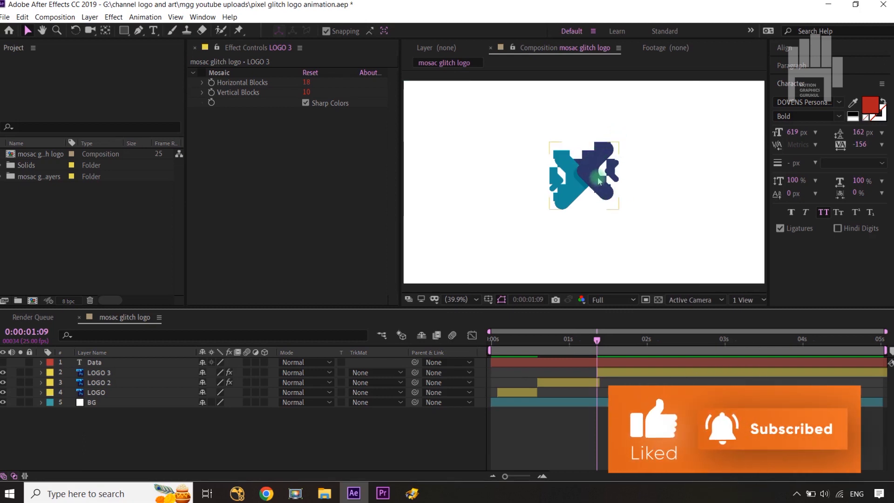
pyautogui.click(127, 372)
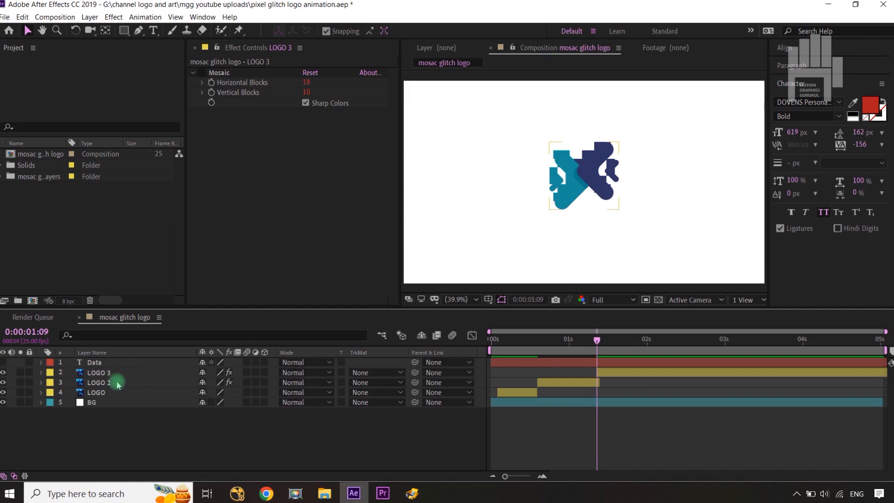
pyautogui.click(118, 385)
pyautogui.moveTo(118, 393)
pyautogui.mouseDown()
pyautogui.moveTo(117, 374)
pyautogui.moveTo(118, 394)
pyautogui.mouseUp()
pyautogui.click(130, 419)
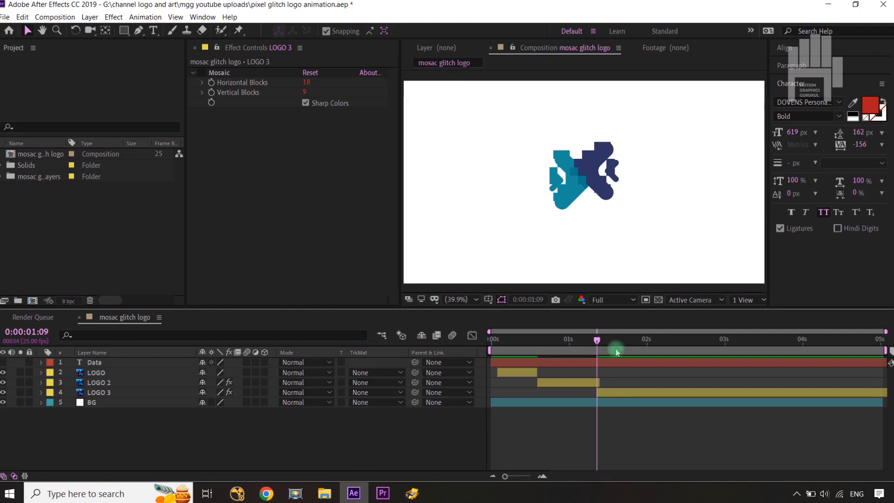
# Step: End the work area at 0:00:01:24 and scrub through the logo animation from the start
pyautogui.moveTo(601, 344); pyautogui.dragTo(645, 351)
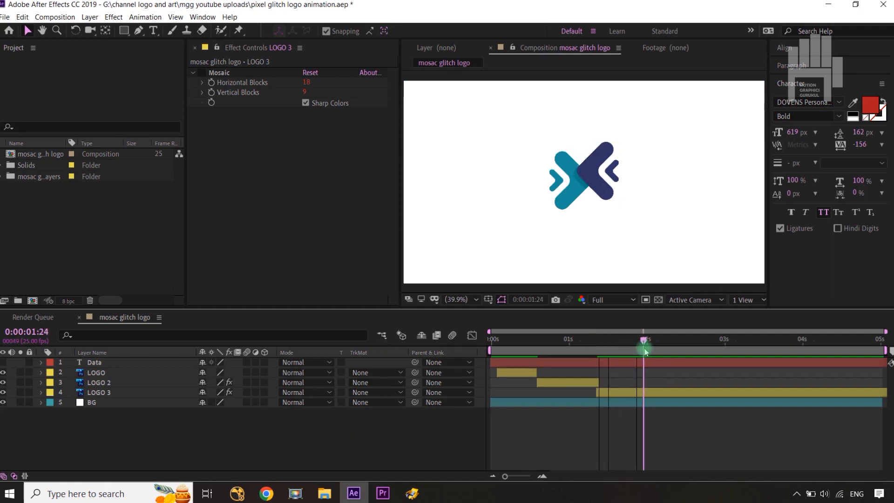
pyautogui.press('n')
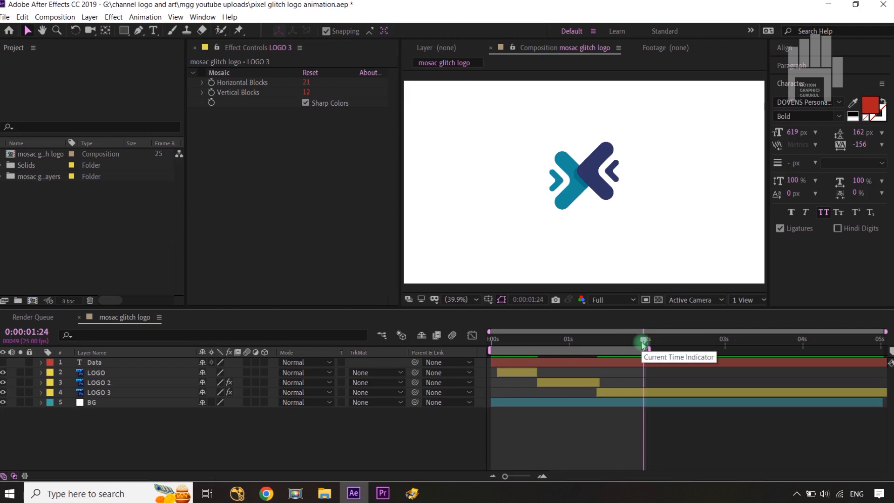
pyautogui.moveTo(643, 344); pyautogui.dragTo(393, 458)
pyautogui.moveTo(490, 342); pyautogui.dragTo(624, 353)
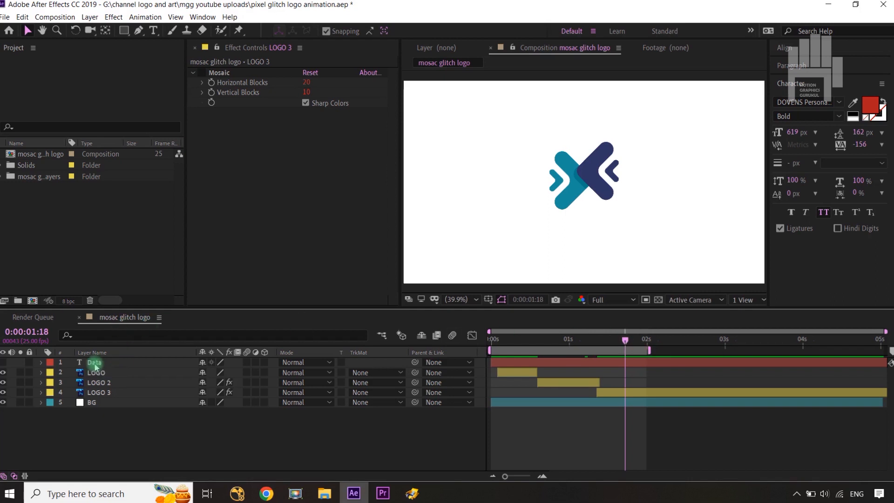
# Step: Make the Data text layer visible and move the current time to 0:00:01:06
pyautogui.click(3, 362)
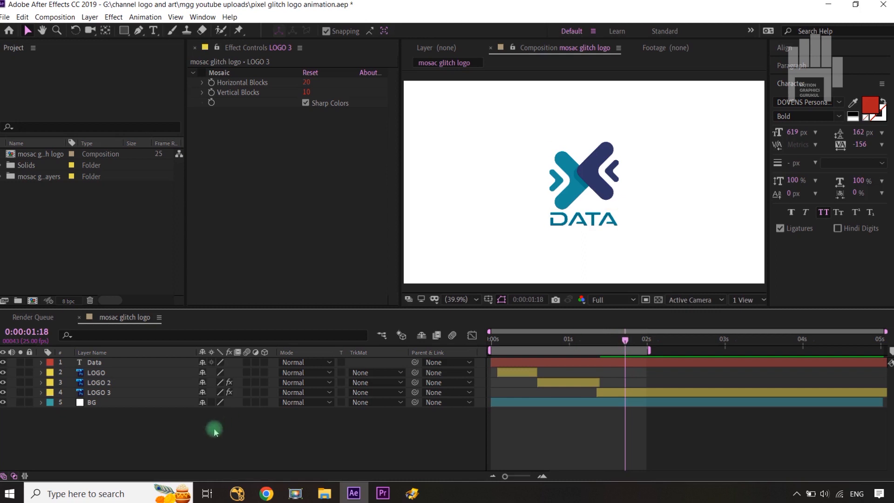
pyautogui.moveTo(627, 341); pyautogui.dragTo(597, 348)
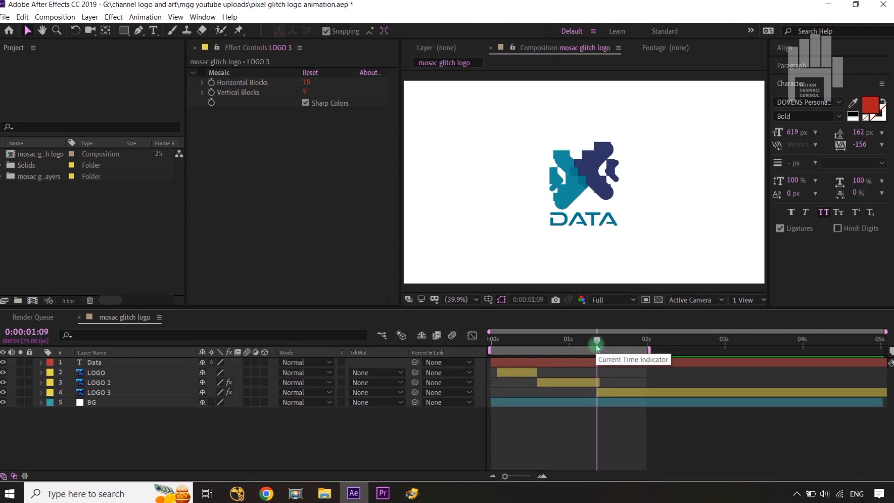
pyautogui.hotkey('ctrl', 'Left')
pyautogui.hotkey('ctrl', 'Left')
pyautogui.hotkey('ctrl', 'Left')
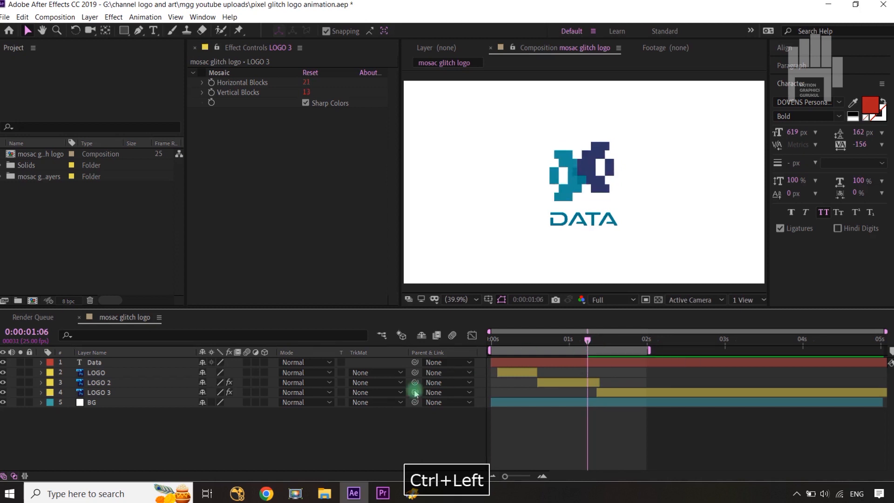
# Step: Move the Data text layer just below LOGO 3 and add Position and Opacity keyframes to it at 0:00:01:06
pyautogui.click(116, 365)
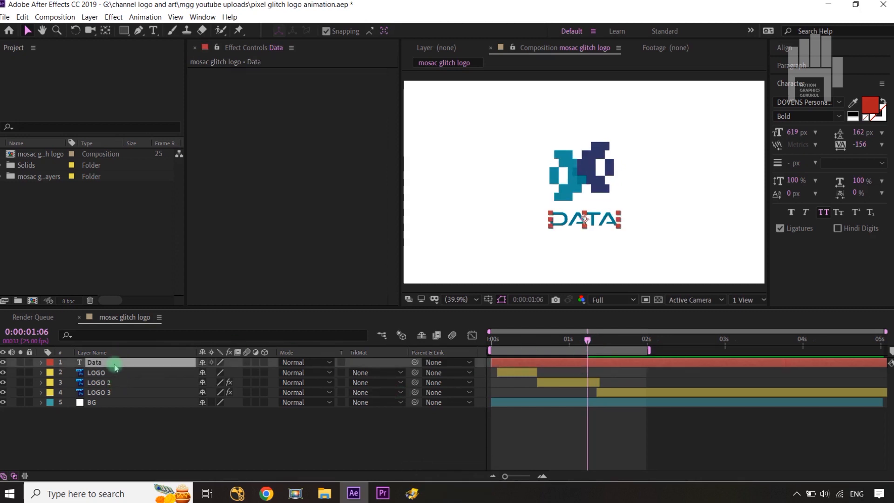
pyautogui.moveTo(116, 368); pyautogui.dragTo(120, 399)
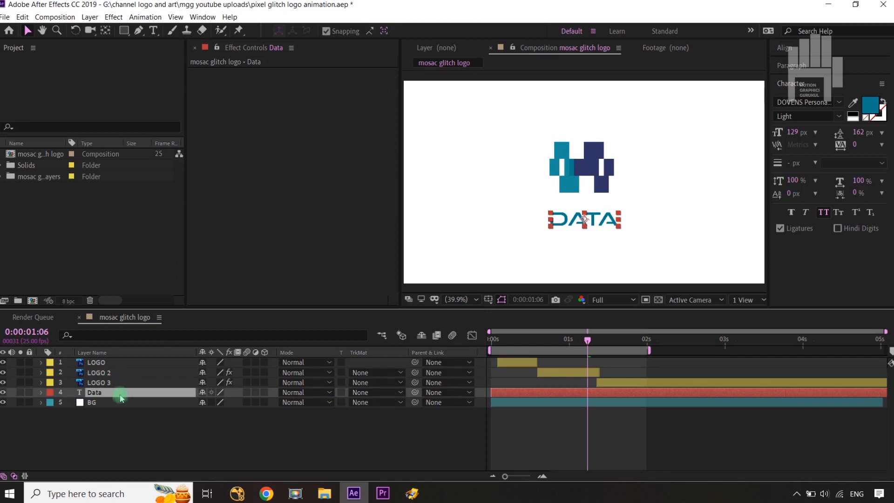
pyautogui.press('p')
pyautogui.hotkey('shift', 't')
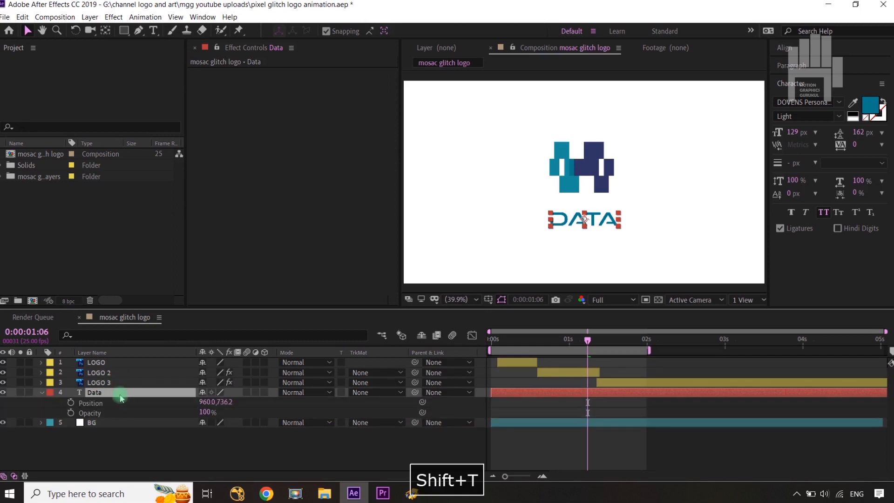
pyautogui.click(70, 402)
pyautogui.click(71, 413)
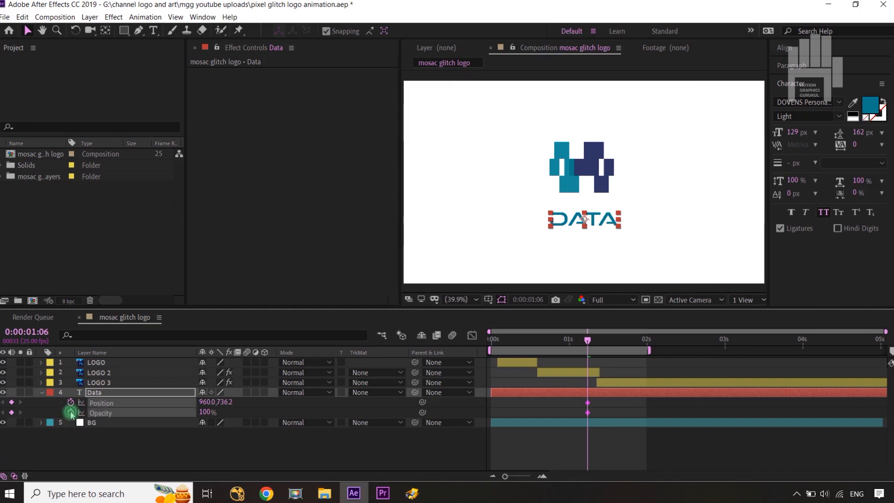
# Step: Add Position and Opacity keyframes to the Data layer at 0:00:01:16 and apply Easy Ease to all its keyframes
pyautogui.hotkey('shift', 'pagedown')
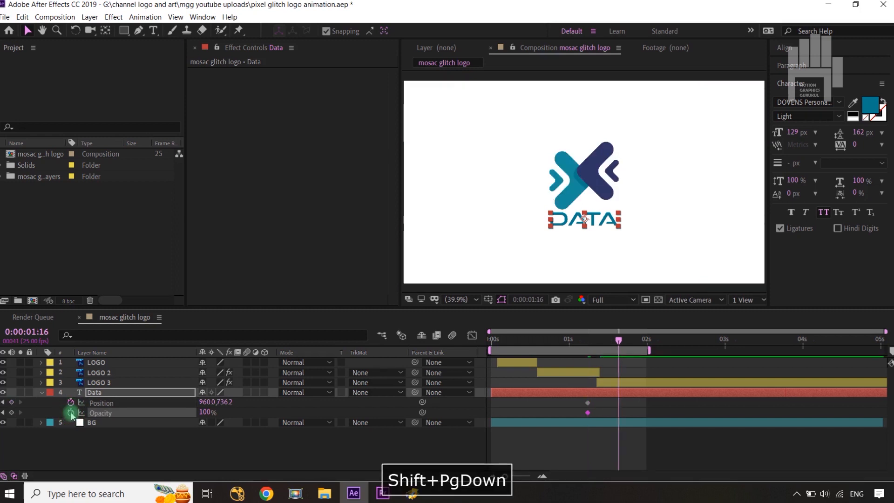
pyautogui.click(11, 402)
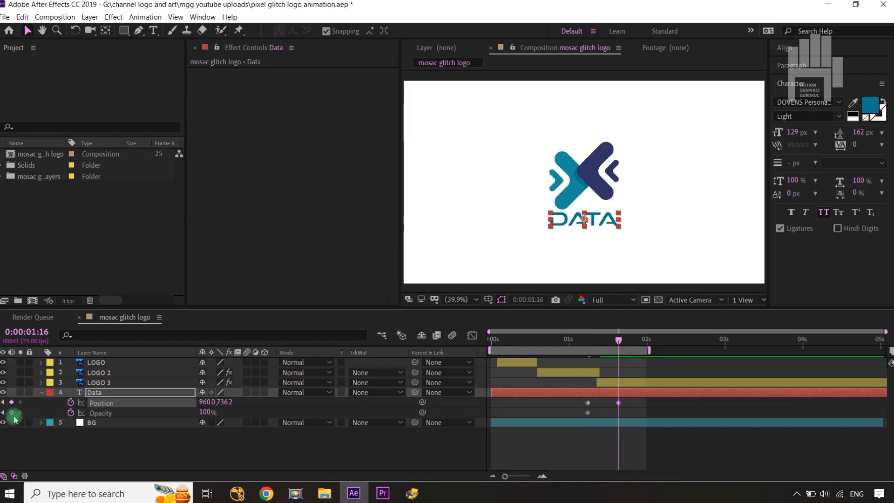
pyautogui.click(12, 413)
pyautogui.moveTo(631, 401); pyautogui.dragTo(579, 418)
pyautogui.press('F9')
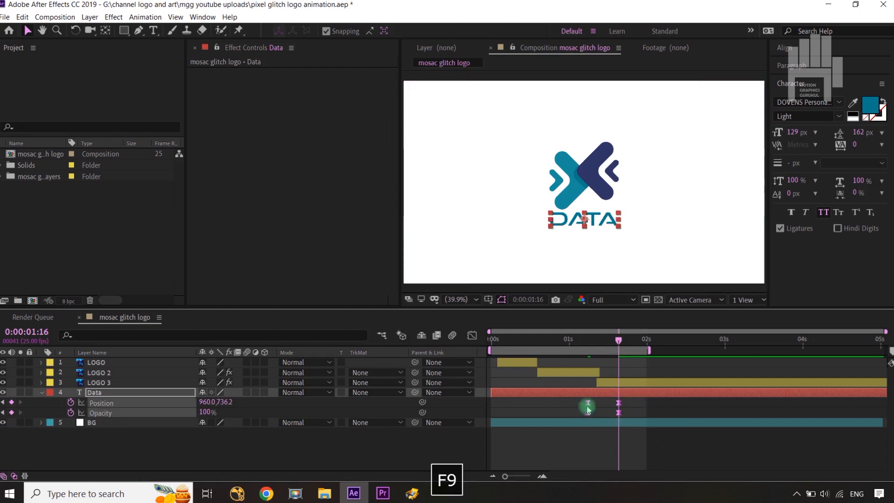
# Step: Set Data's Position to 960, 634.2 and Opacity to 0% at 0:00:01:06, and its Position to 960, 730.2 at 0:00:01:16
pyautogui.moveTo(621, 345); pyautogui.dragTo(587, 344)
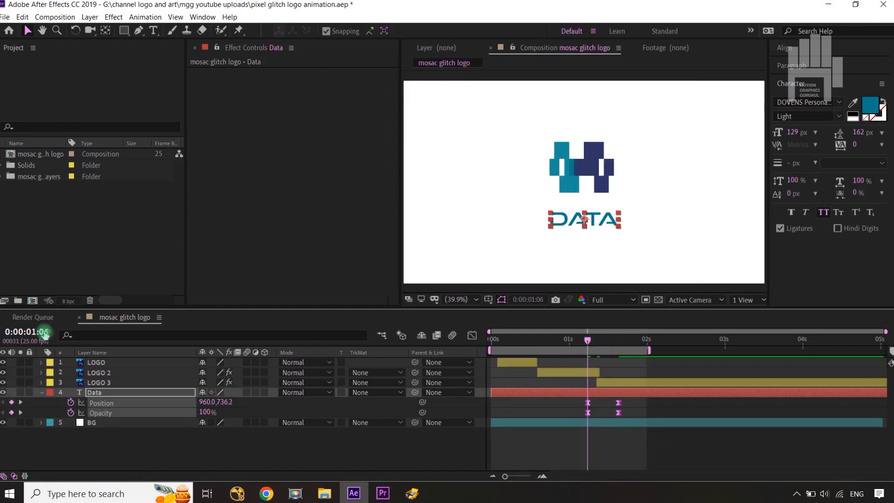
pyautogui.moveTo(224, 402); pyautogui.dragTo(113, 420)
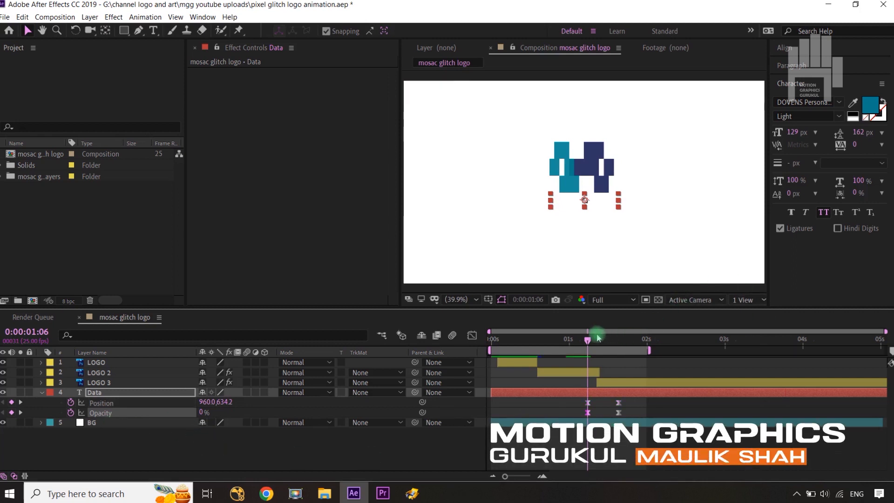
pyautogui.moveTo(589, 344); pyautogui.dragTo(617, 345)
pyautogui.click(238, 404)
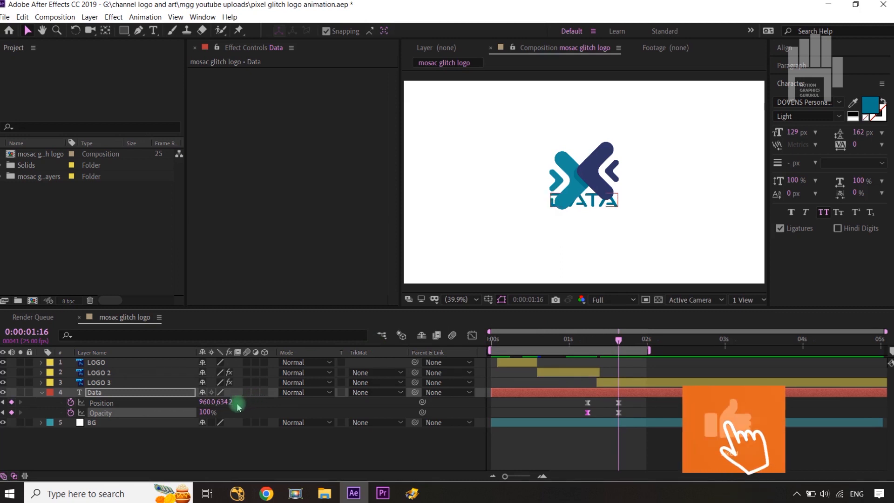
pyautogui.moveTo(224, 404); pyautogui.dragTo(279, 404)
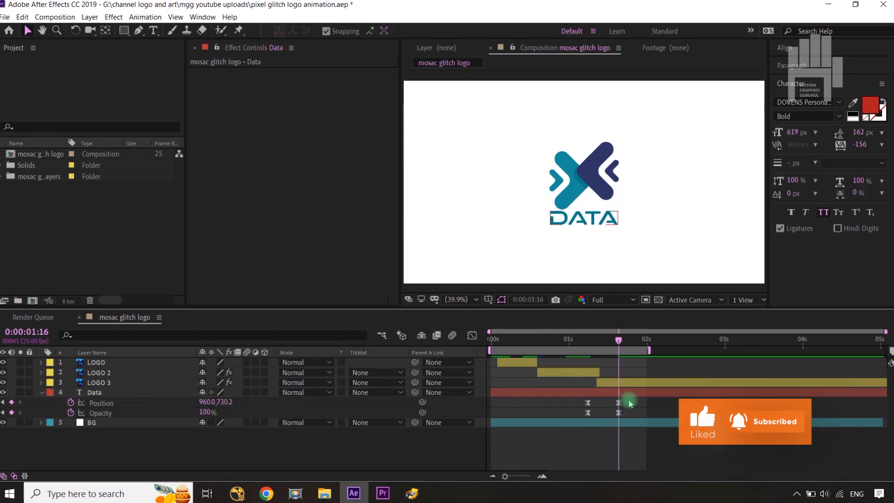
# Step: Reshape the speed graph of Data's Position and Opacity keyframes into a sharp central peak with strong easing at both ends
pyautogui.moveTo(625, 401); pyautogui.dragTo(591, 423)
pyautogui.click(472, 335)
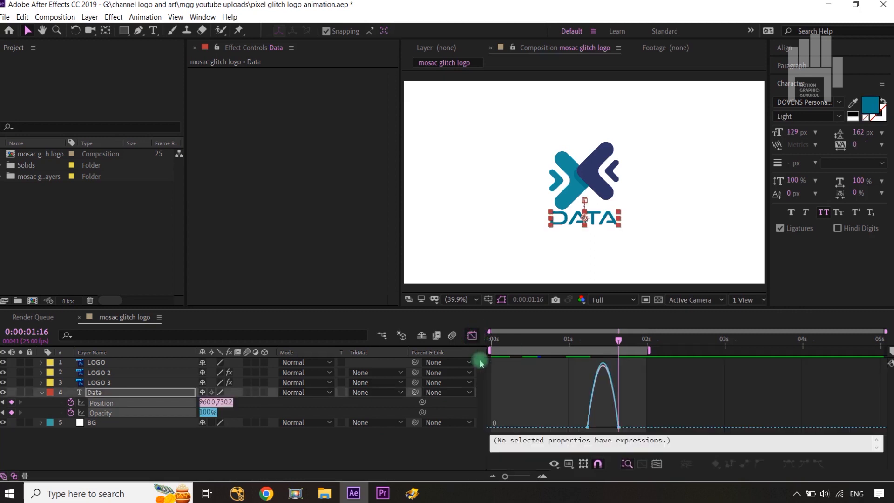
pyautogui.moveTo(652, 400); pyautogui.dragTo(617, 426)
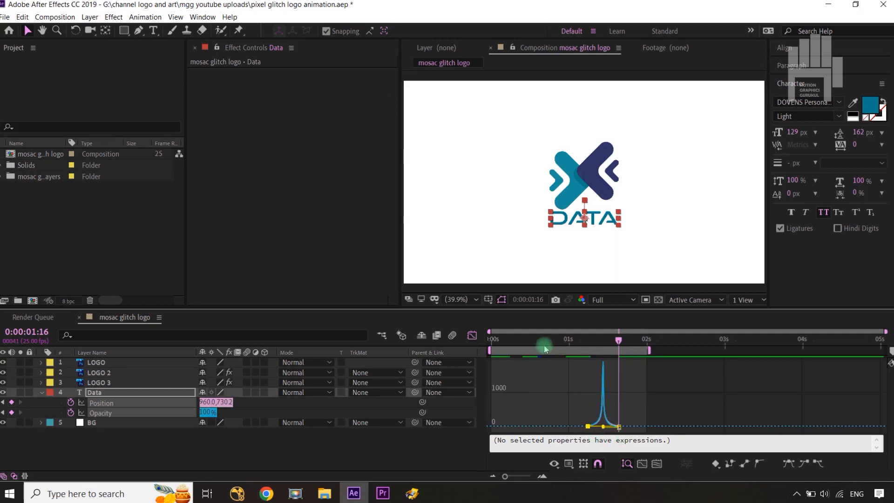
pyautogui.click(480, 338)
pyautogui.click(449, 447)
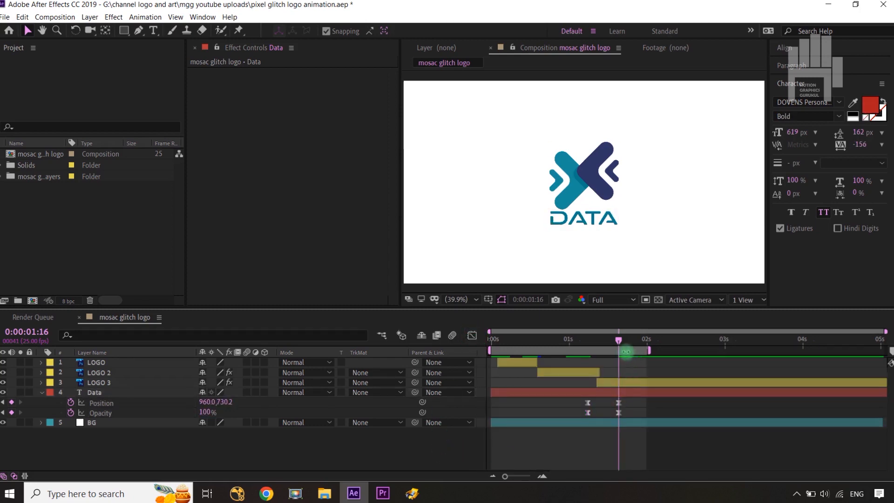
# Step: Return the current time to the start of the composition at 0:00:00:00
pyautogui.click(619, 339)
pyautogui.moveTo(619, 340); pyautogui.dragTo(439, 413)
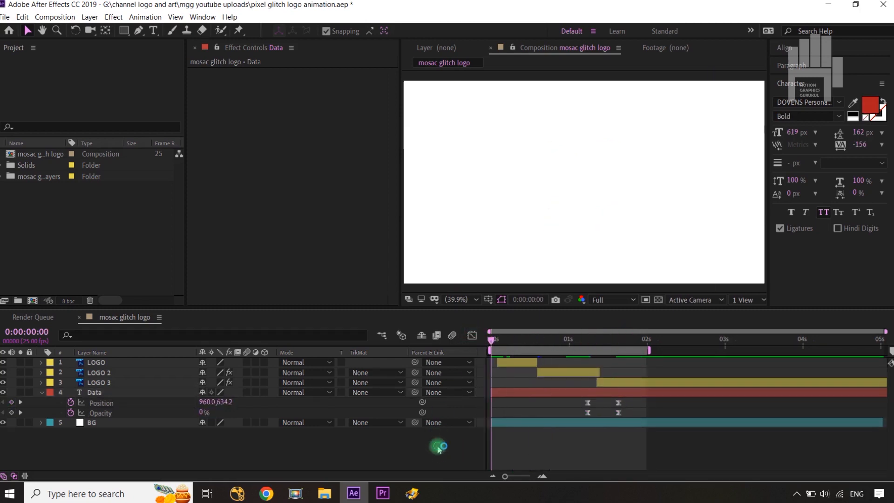